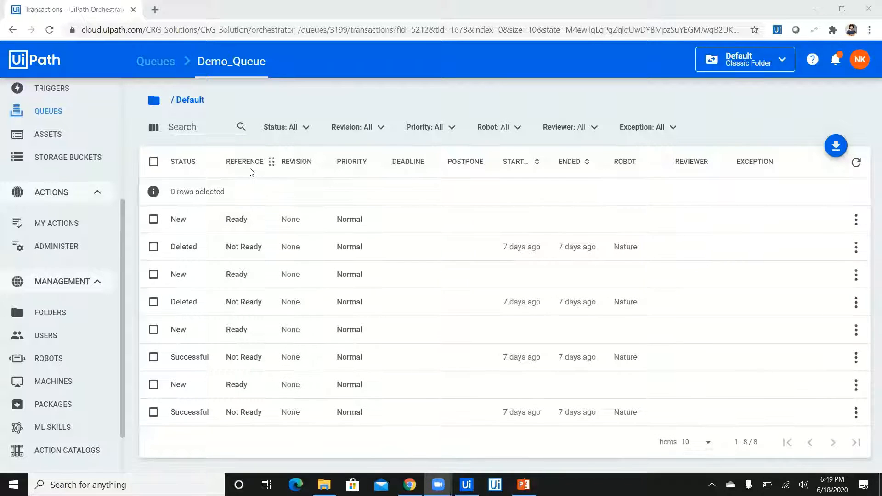
Inspect the details of the third listed transaction in Demo_Queue, close them, and slightly widen the Reference column
click(861, 274)
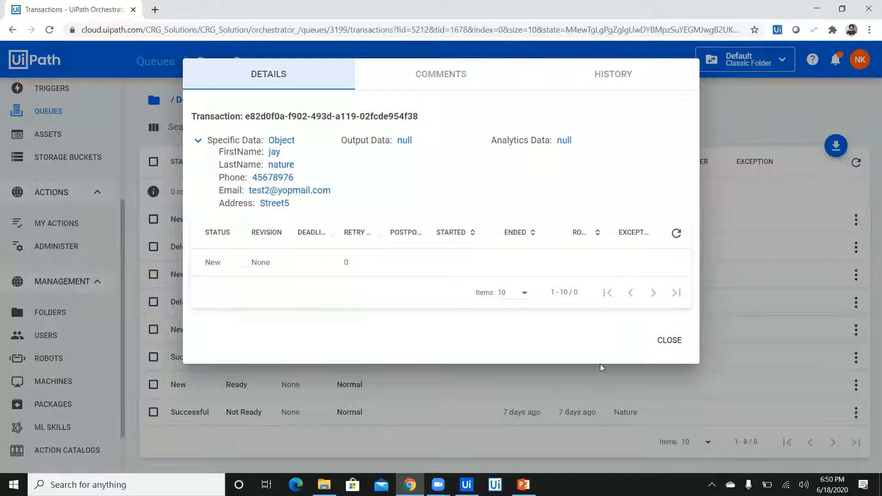
key(Escape)
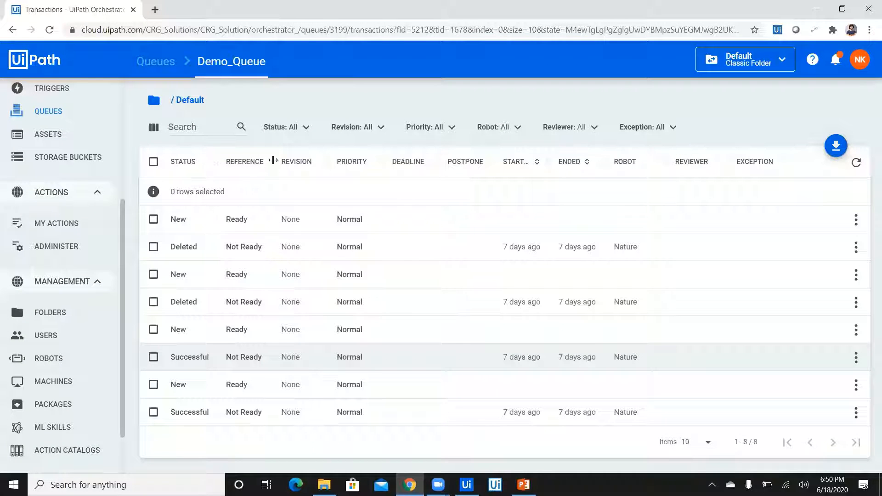
drag(275, 162, 280, 162)
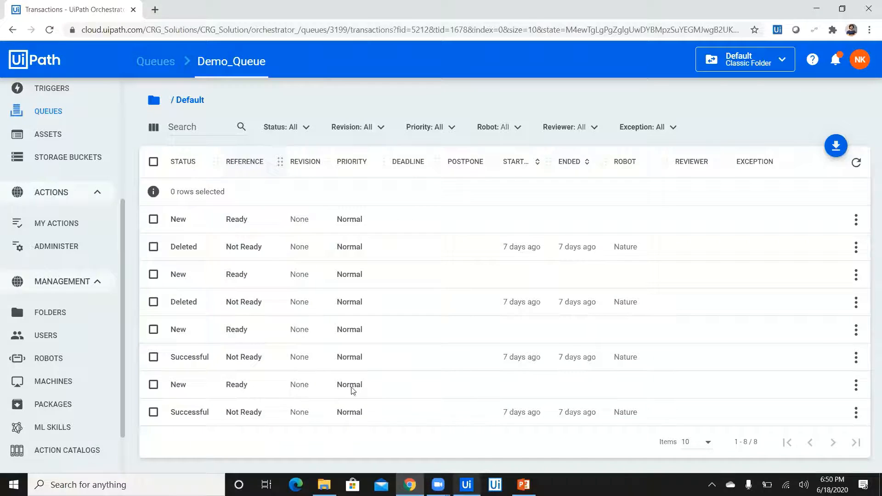
Switch to UiPath Studio, open ExcelCheck.xlsx and number the Status cells F2 to F9 from 1 to 8, closing the workbook when done
key(alt+Tab)
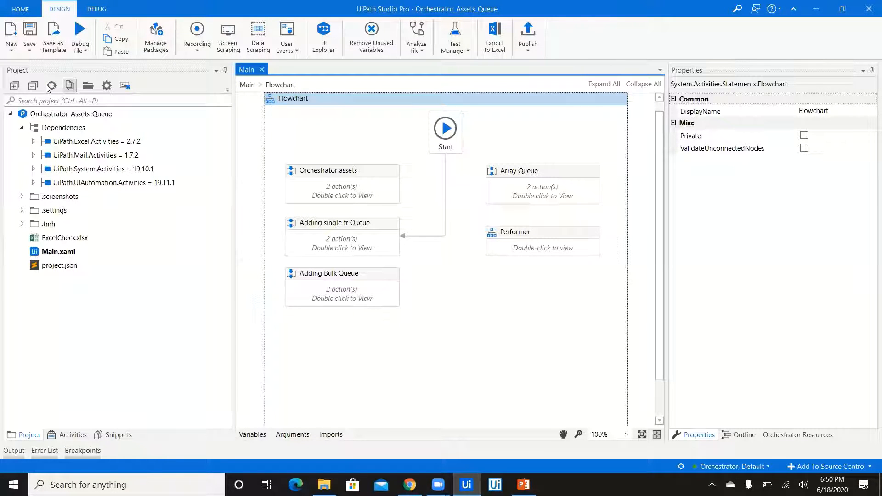
click(55, 237)
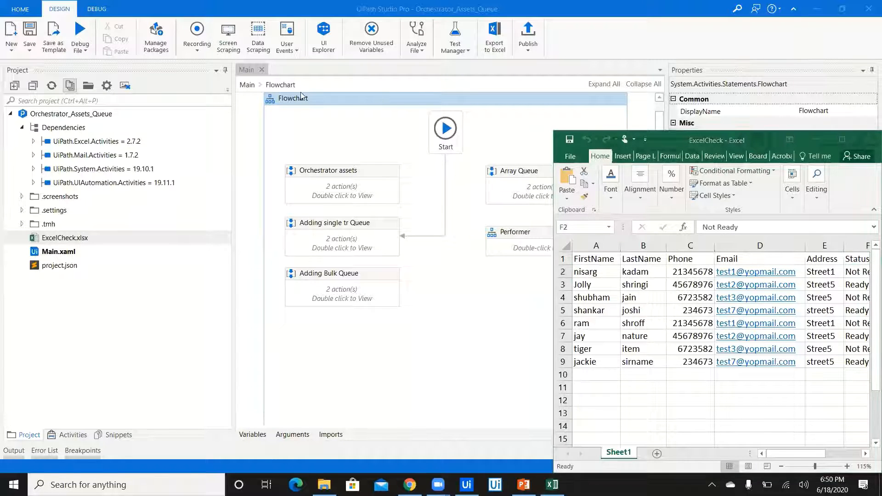
drag(759, 135, 737, 136)
drag(425, 109, 323, 112)
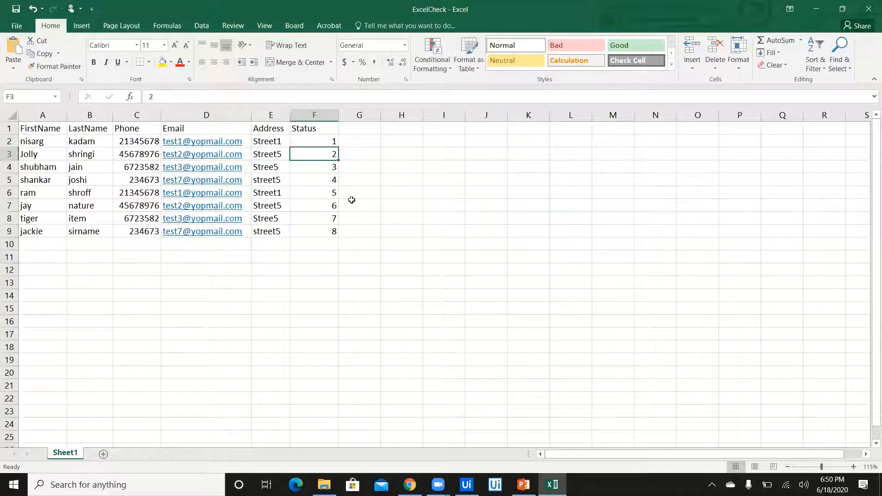
click(873, 8)
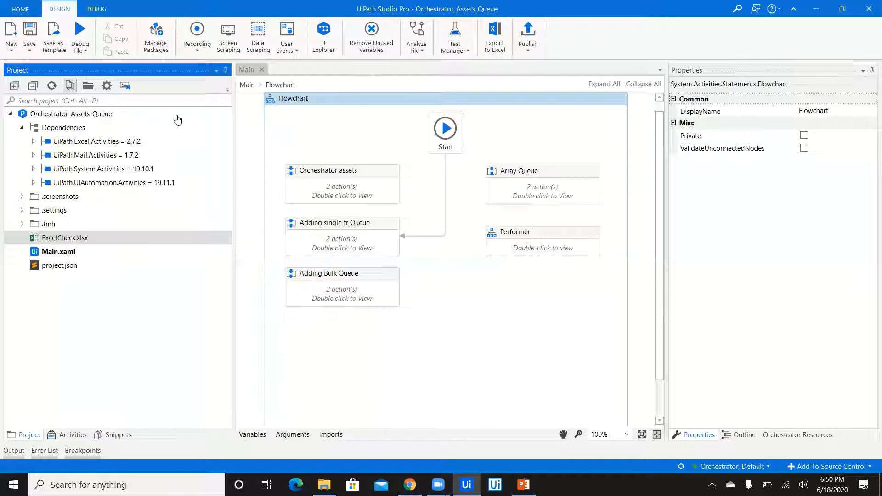
Switch to Orchestrator and add a new queue named Demo_Queue with the default settings
key(alt+Tab)
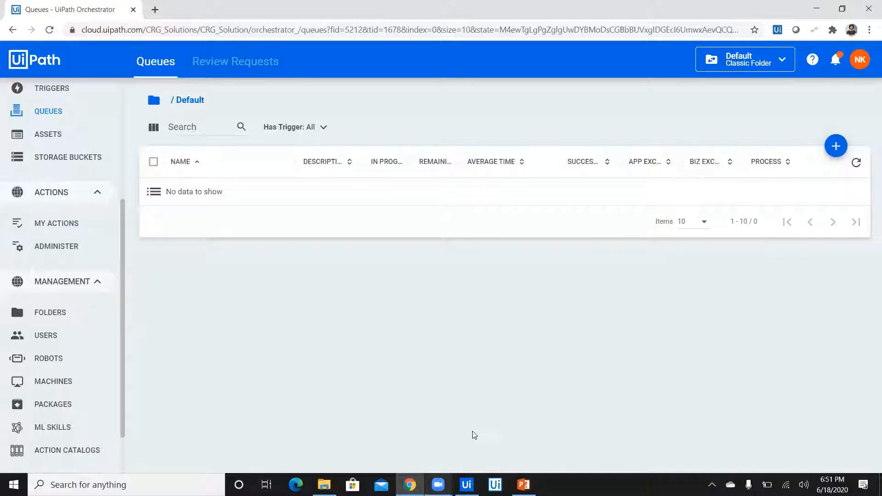
click(829, 148)
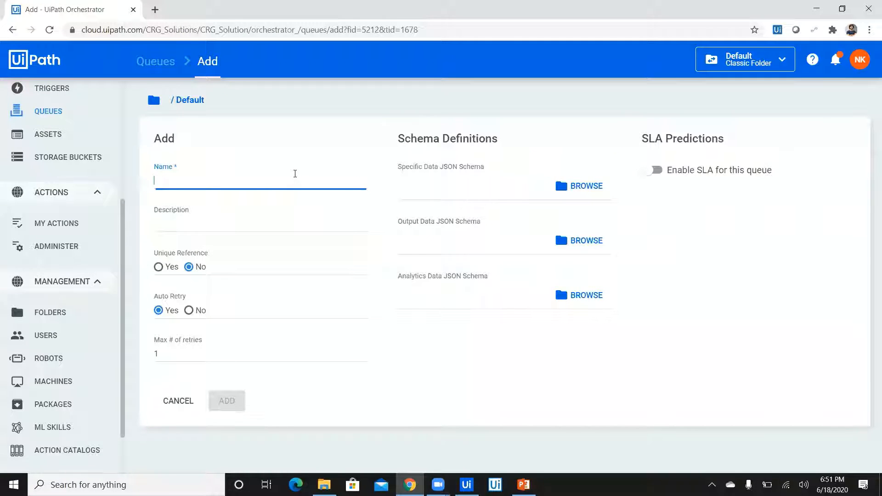
text(Demo_Queue)
click(227, 401)
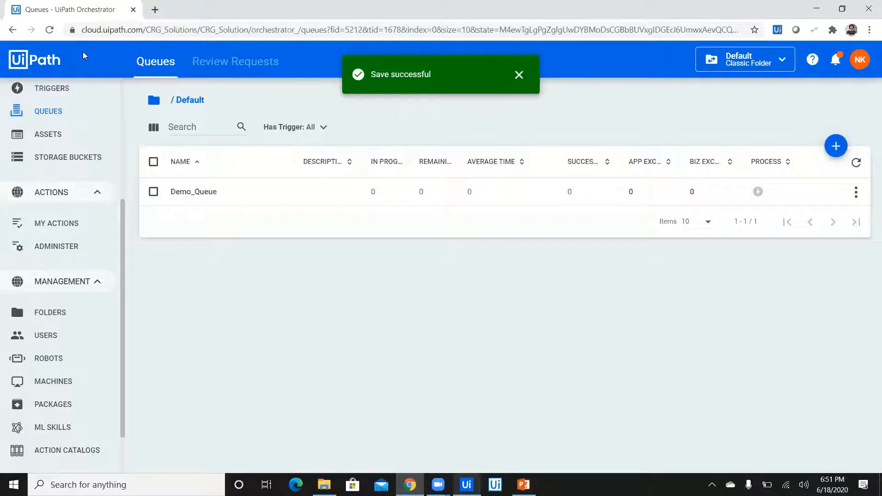
In UiPath Studio, check the Add Queue Item properties in the Adding single tr Queue sequence and try to run the workflow
key(alt+Tab)
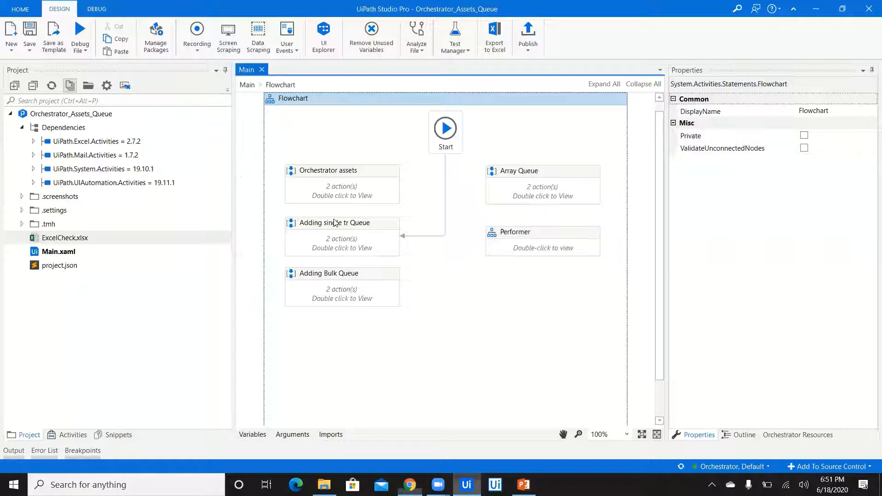
double_click(356, 243)
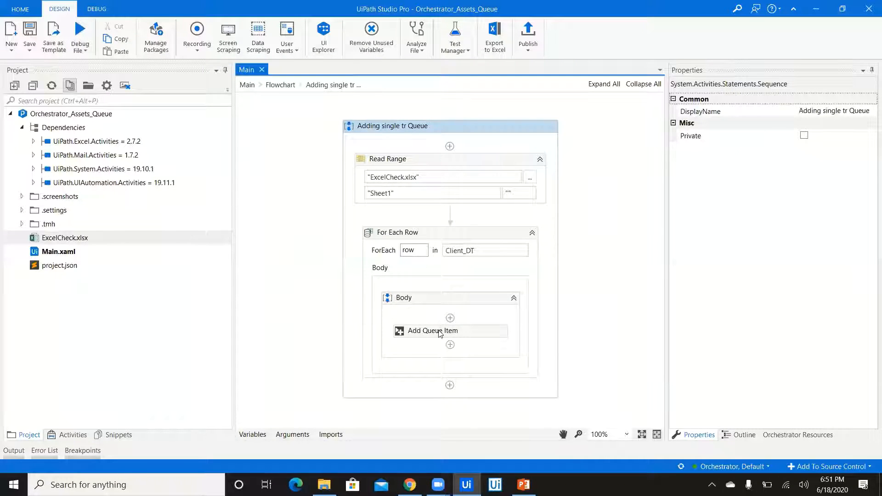
click(439, 332)
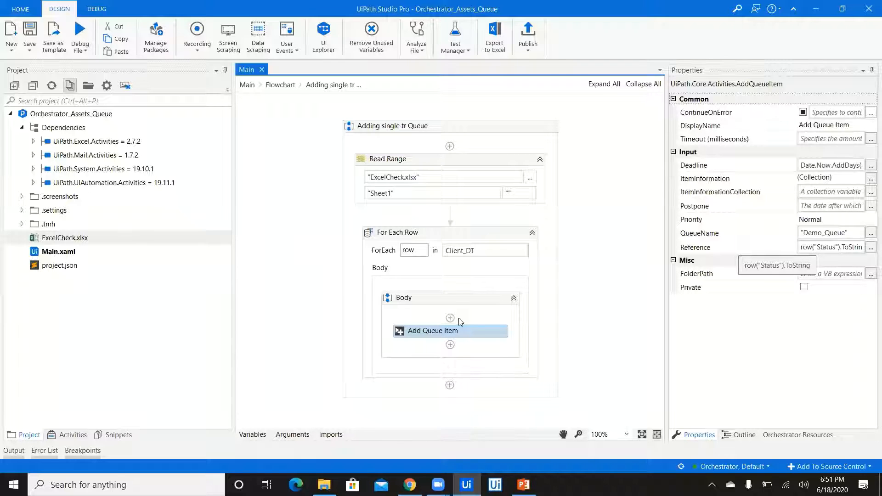
key(alt+Tab)
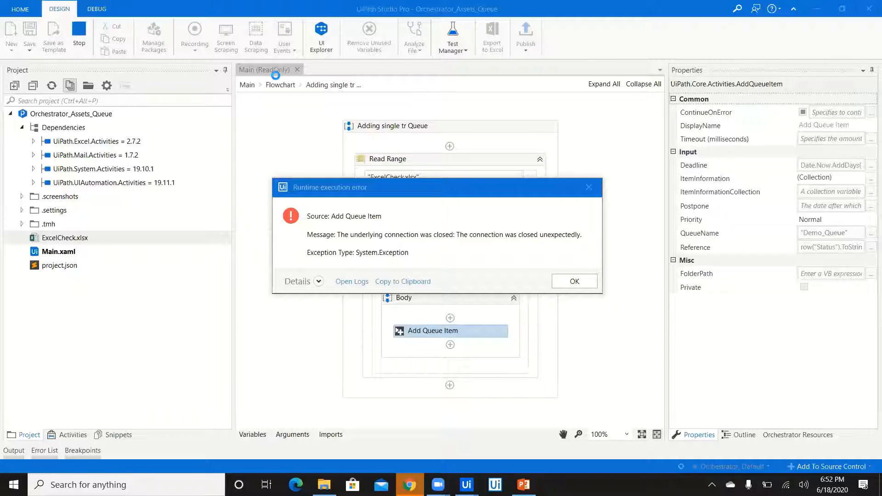
key(Return)
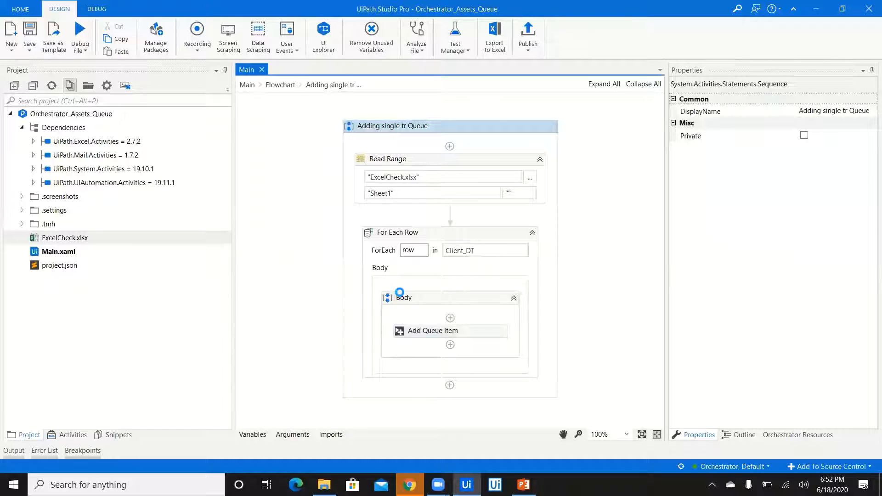
Recheck the Add Queue Item activity's properties and rerun the workflow to load the Excel rows into Demo_Queue
click(427, 331)
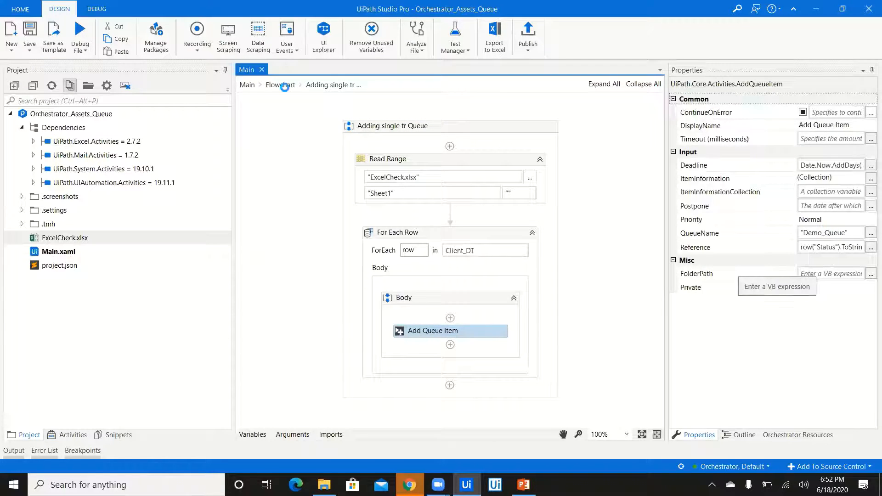
key(alt+Tab)
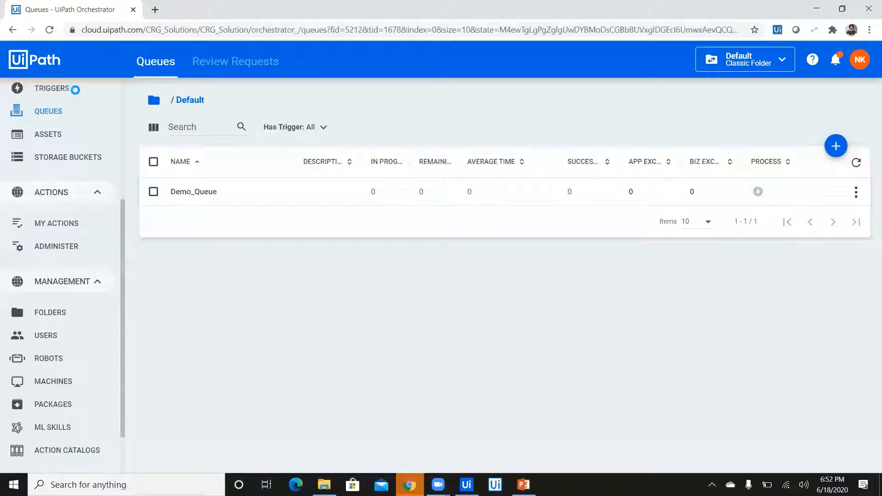
key(alt+Tab)
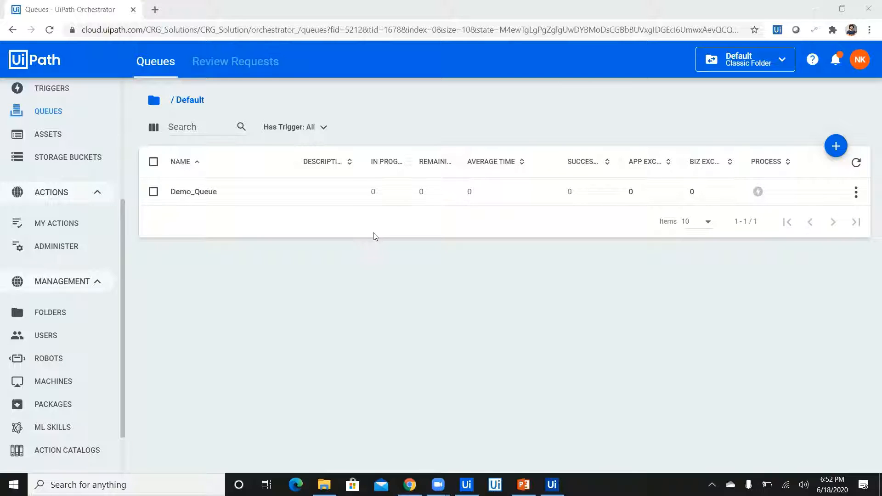
click(466, 484)
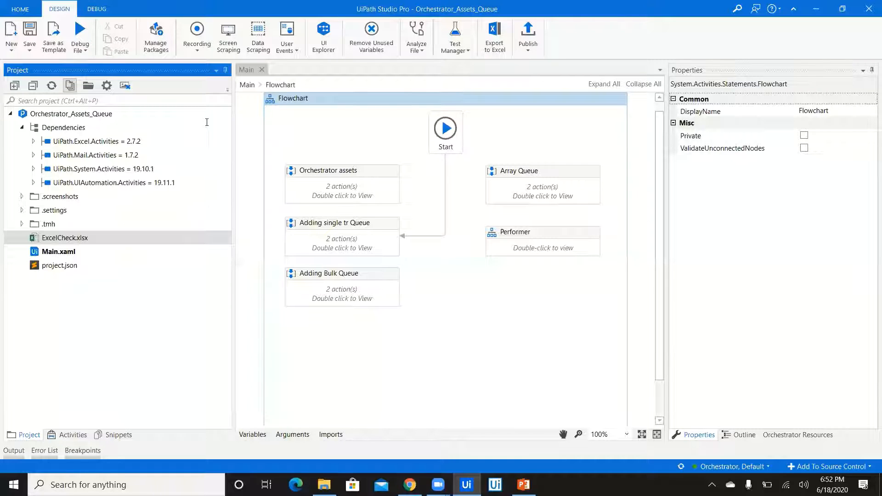
Switch to Orchestrator, view the transactions of Demo_Queue and widen the Reference column to examine the references
key(alt+Tab)
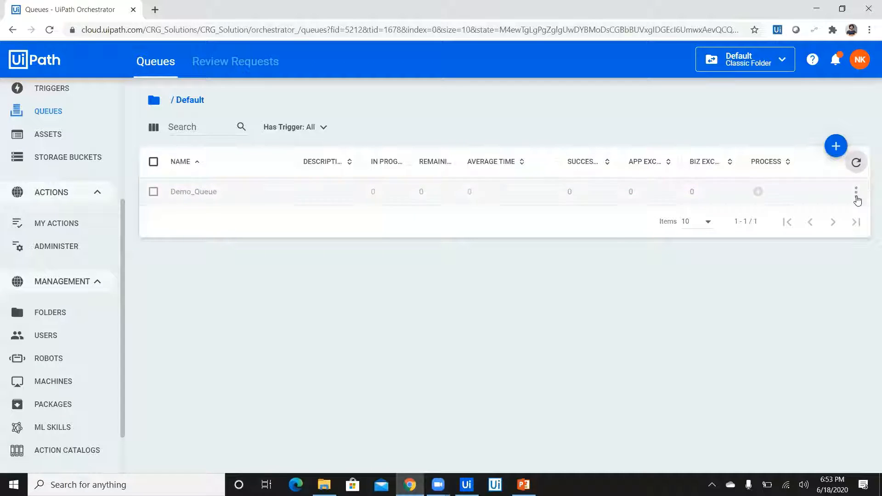
click(855, 191)
click(811, 262)
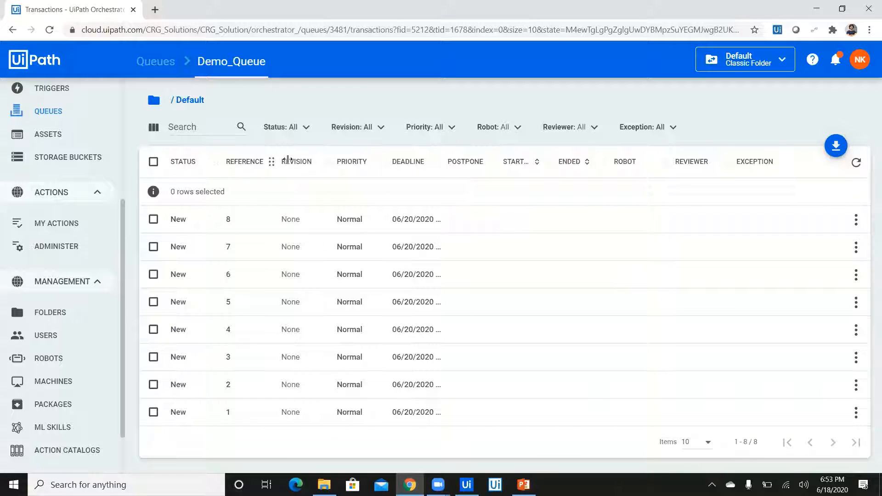
drag(288, 160, 300, 160)
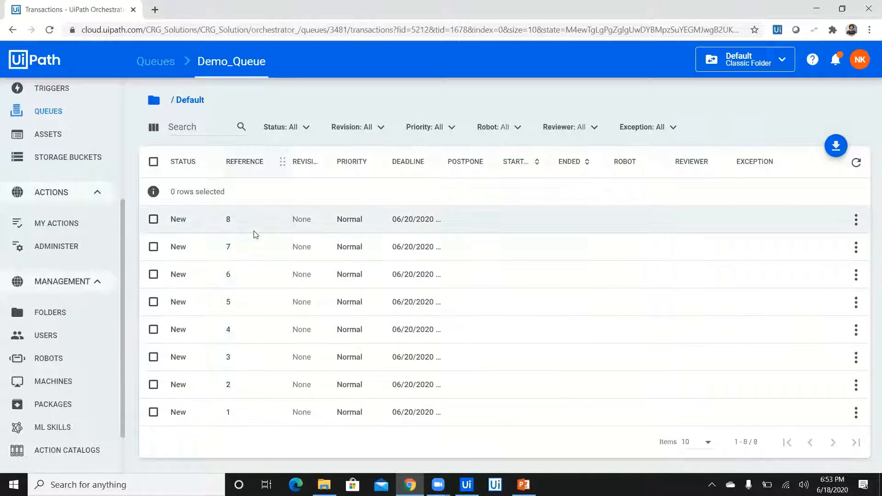
double_click(256, 162)
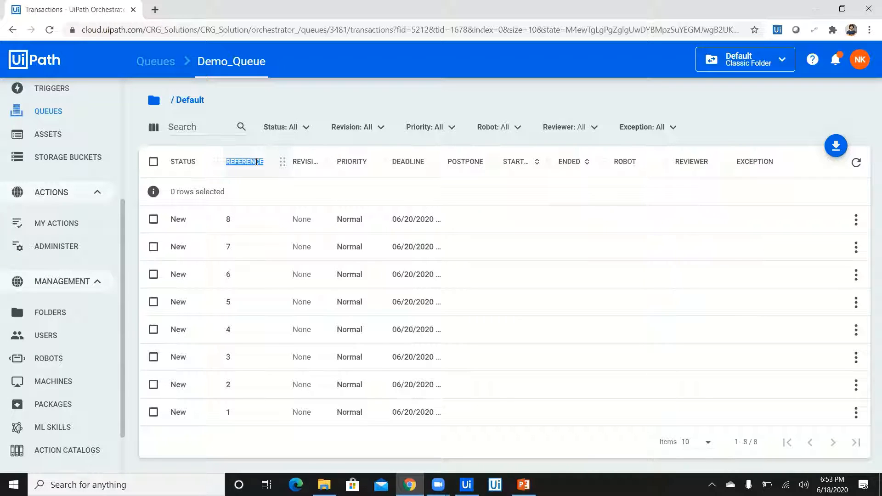
Search the Demo_Queue transactions for reference 4 and clear the search again
click(215, 129)
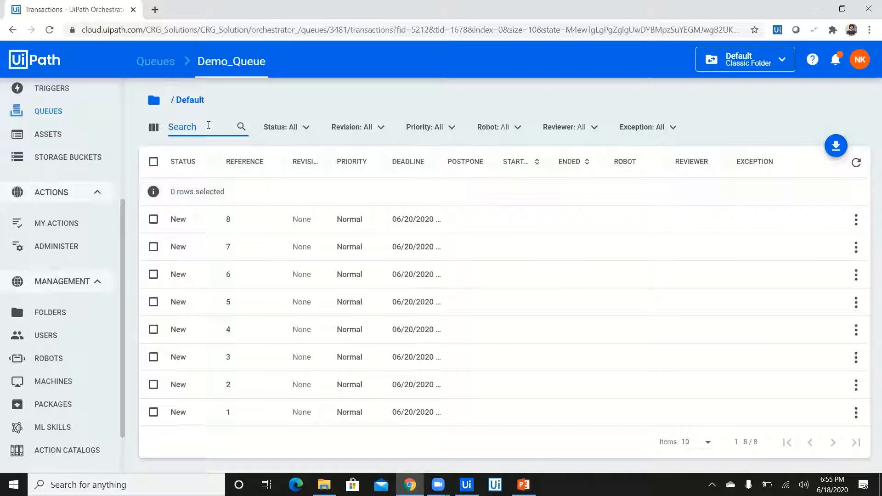
text(4)
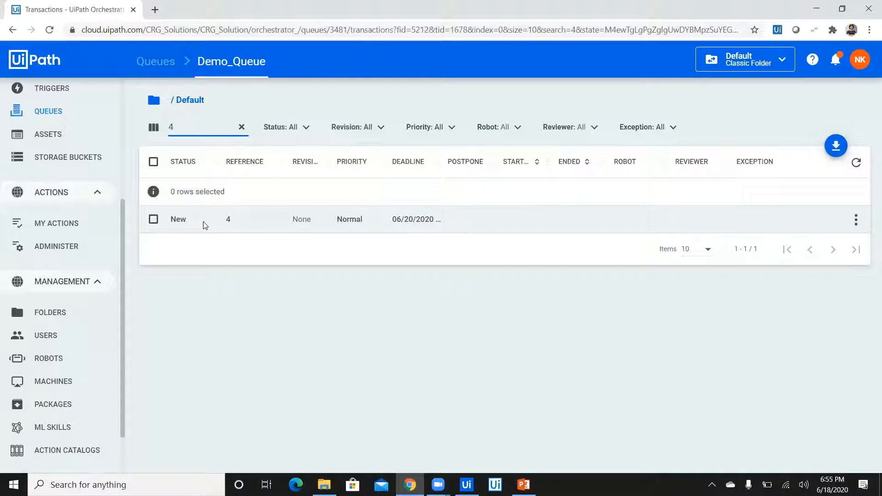
click(241, 128)
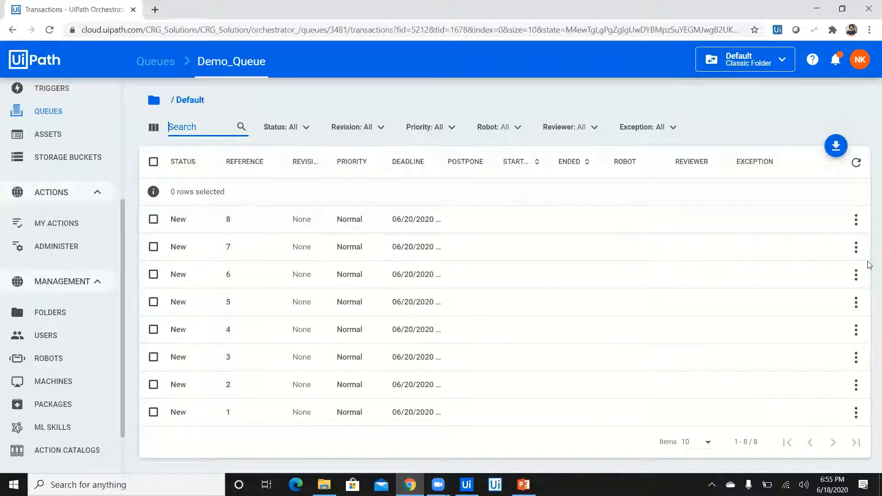
Open the transaction with reference 6 for editing and download its specific data as JSON
click(855, 274)
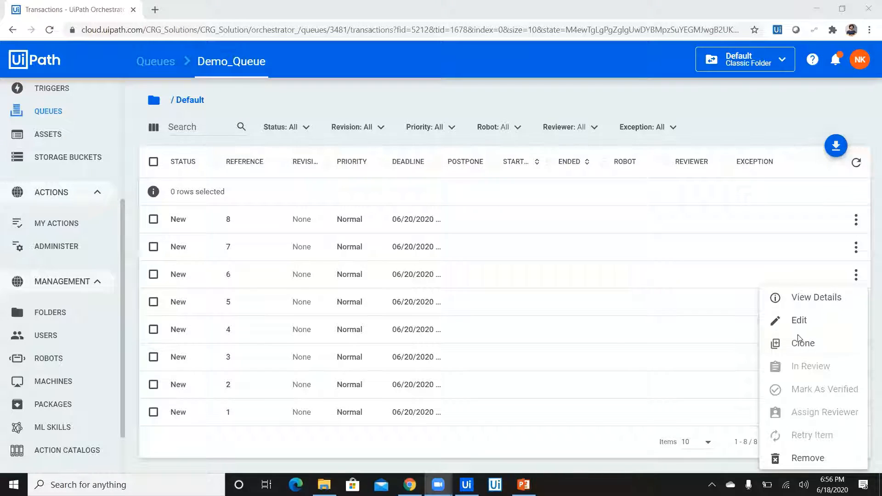
click(857, 275)
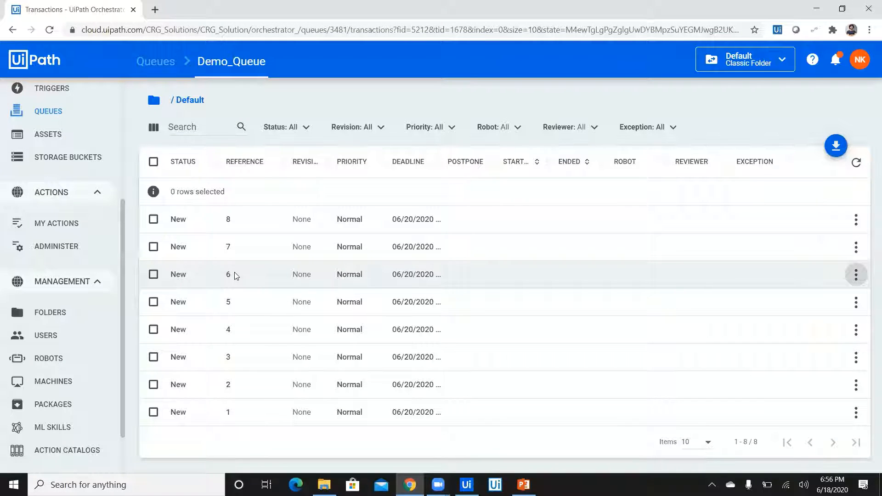
click(856, 275)
click(792, 330)
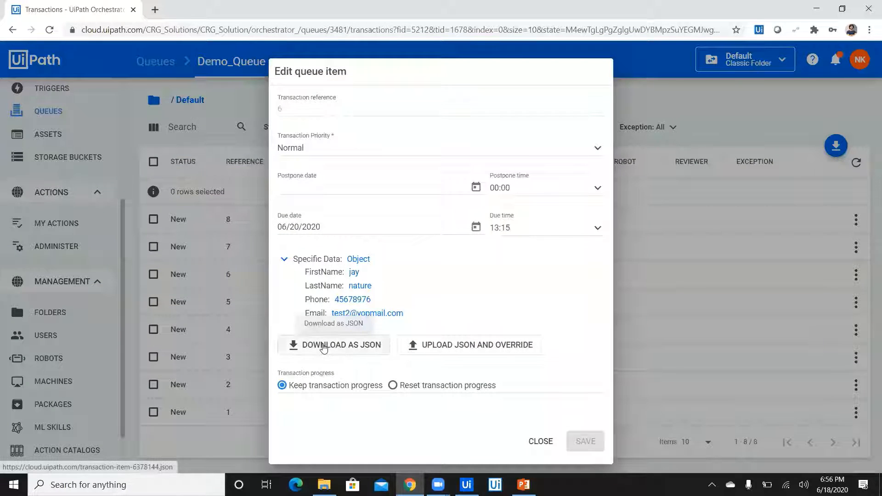
click(324, 348)
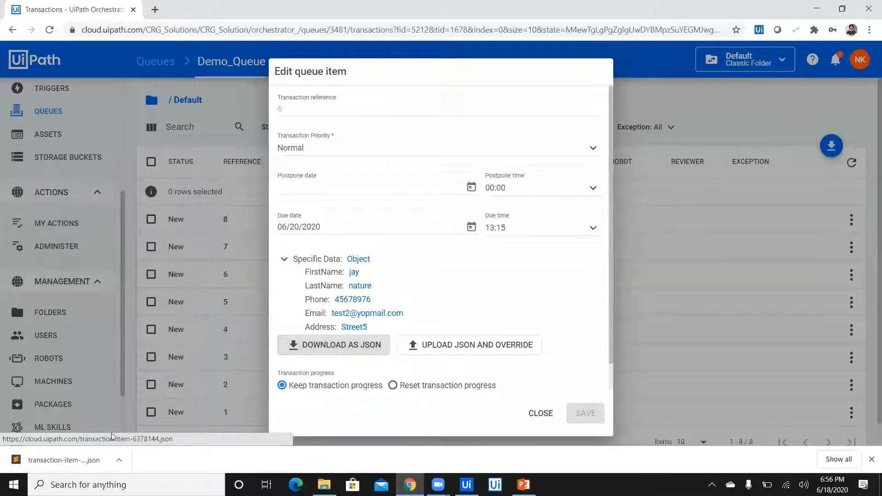
Open the downloaded transaction JSON file in Sublime Text and examine its field names and values
click(72, 461)
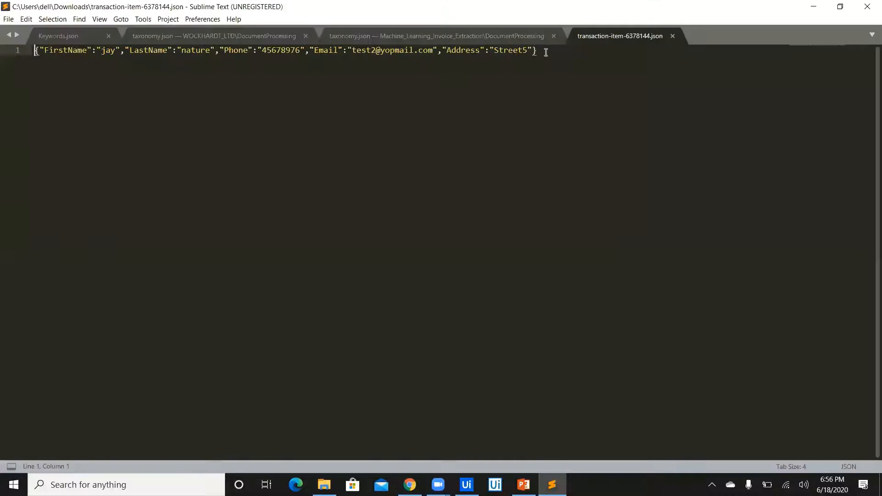
drag(546, 52, 23, 42)
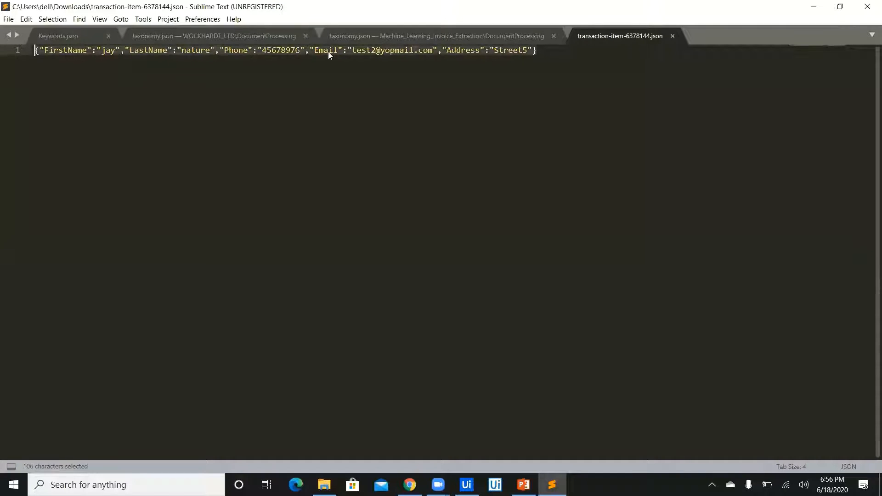
click(547, 52)
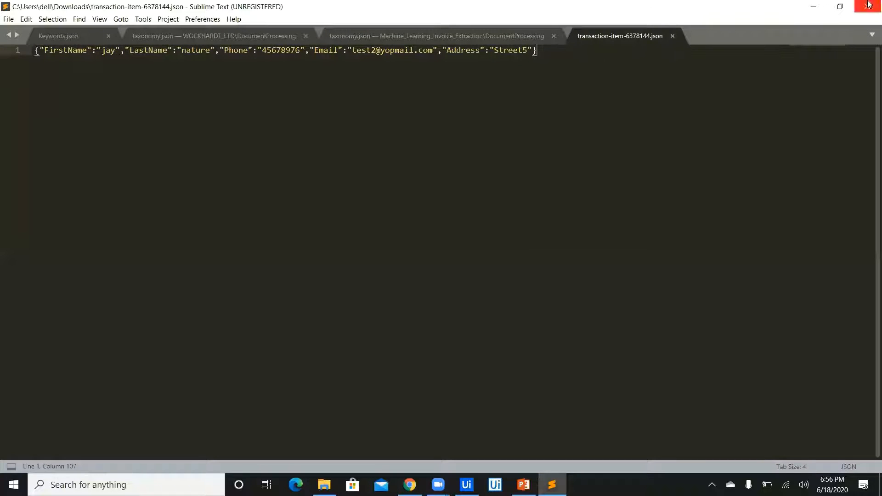
click(823, 2)
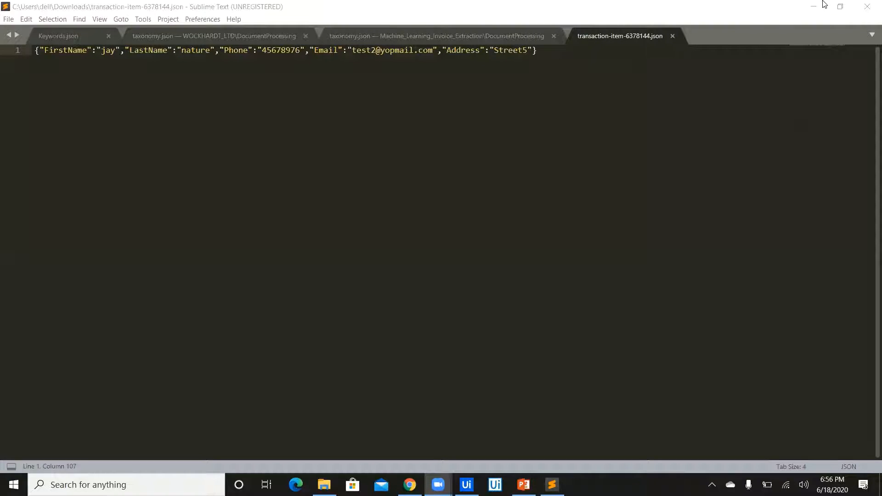
click(706, 112)
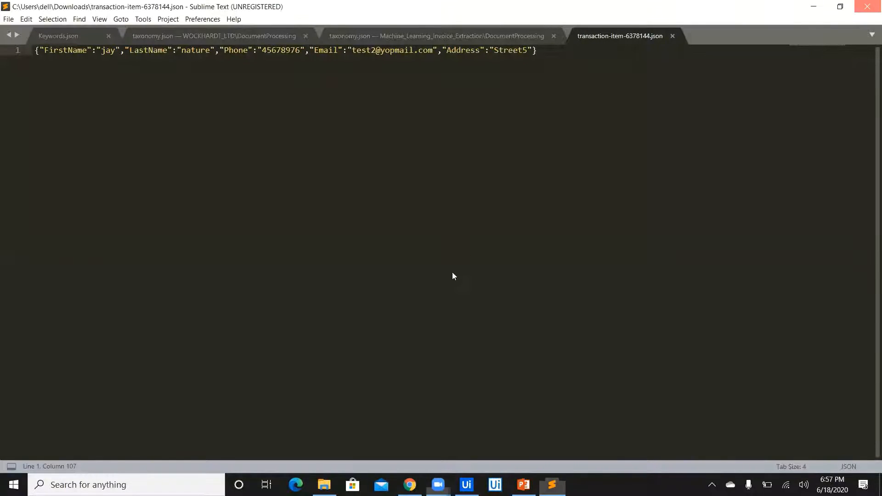
Return from Sublime Text to Orchestrator and view the specific data of the transaction with reference 5, leaving it unedited
key(alt+F4)
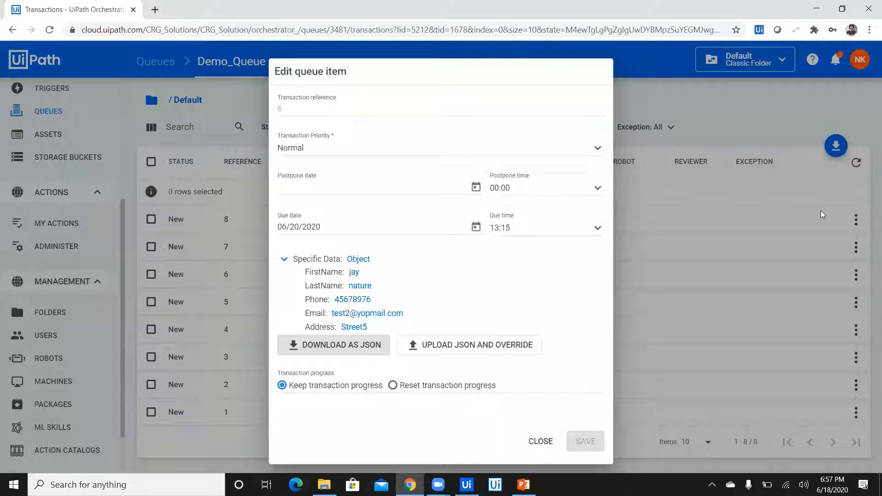
click(861, 278)
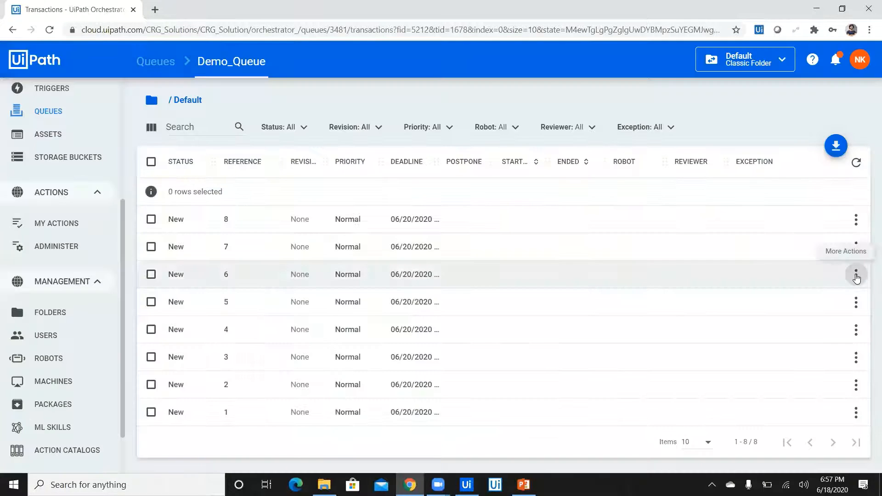
click(856, 305)
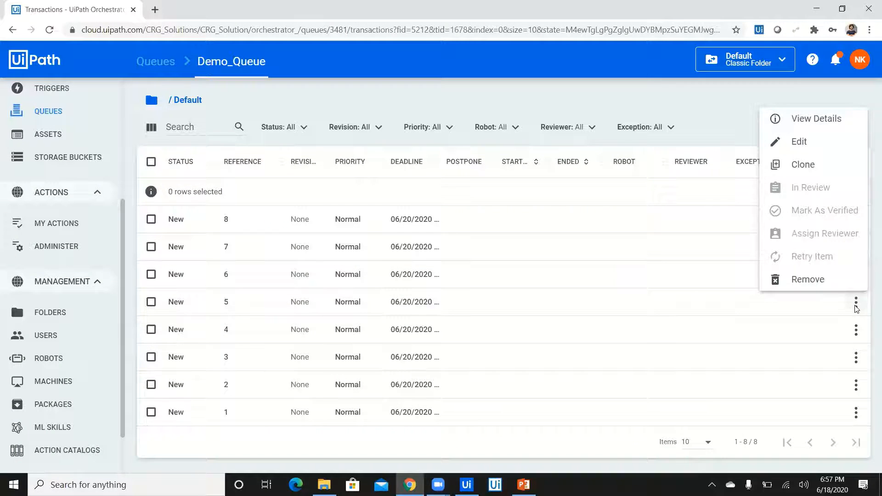
click(819, 136)
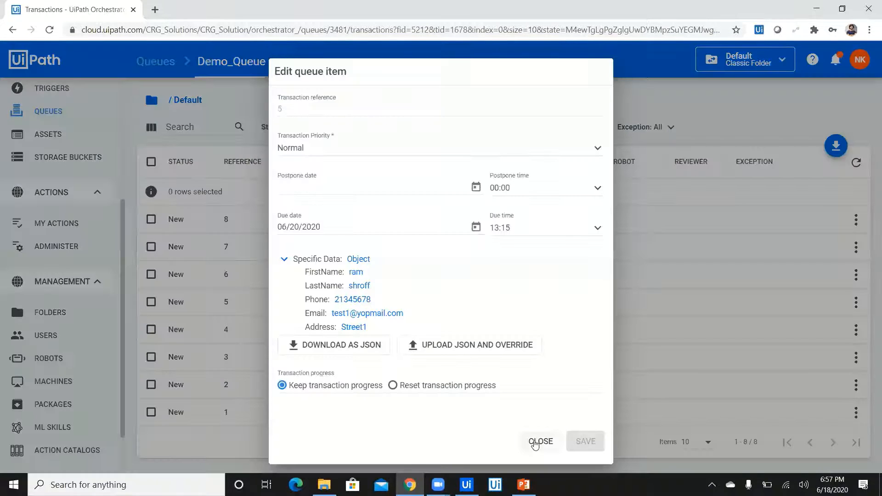
click(540, 441)
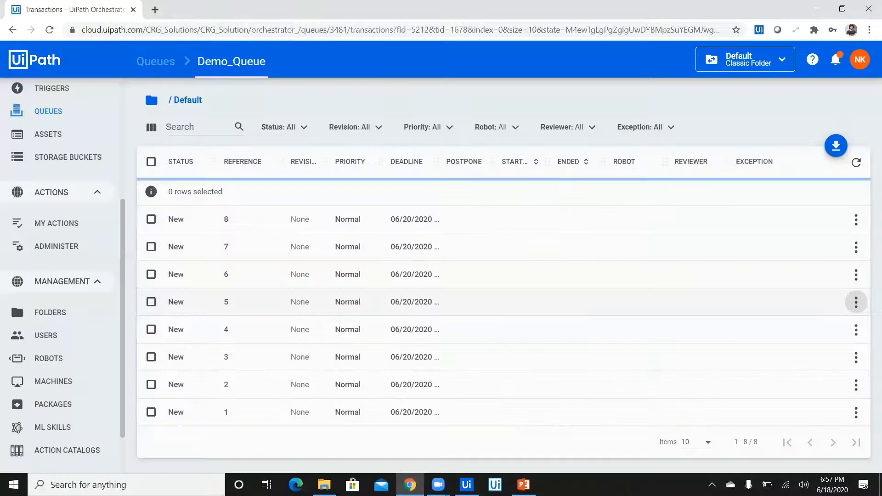
Open transaction-item-6378144.json from the Downloads folder in Sublime Text again
key(alt+Tab)
click(44, 144)
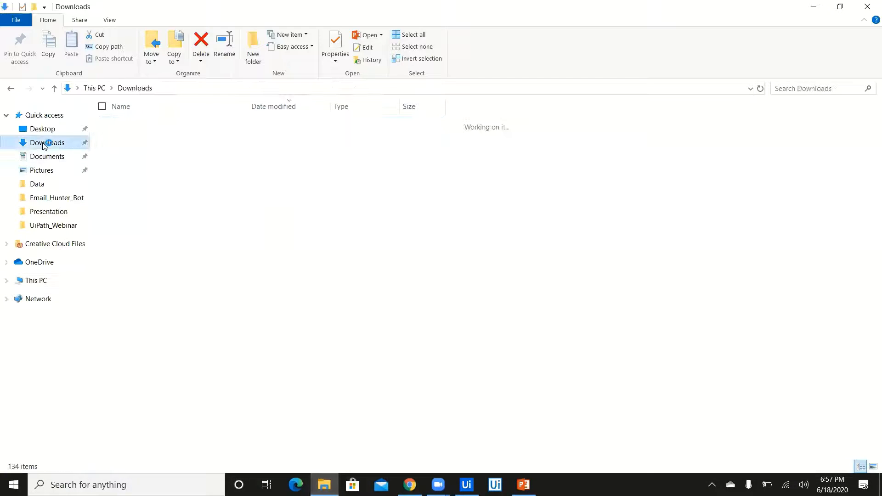
click(164, 137)
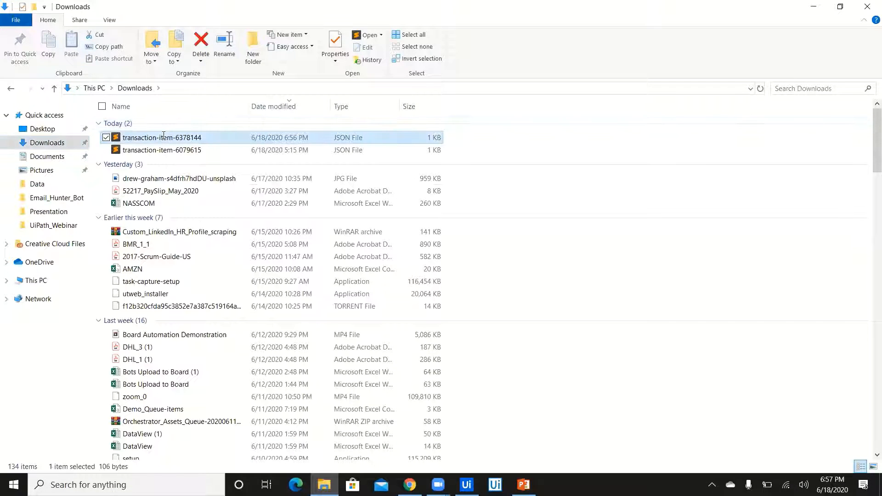
double_click(164, 137)
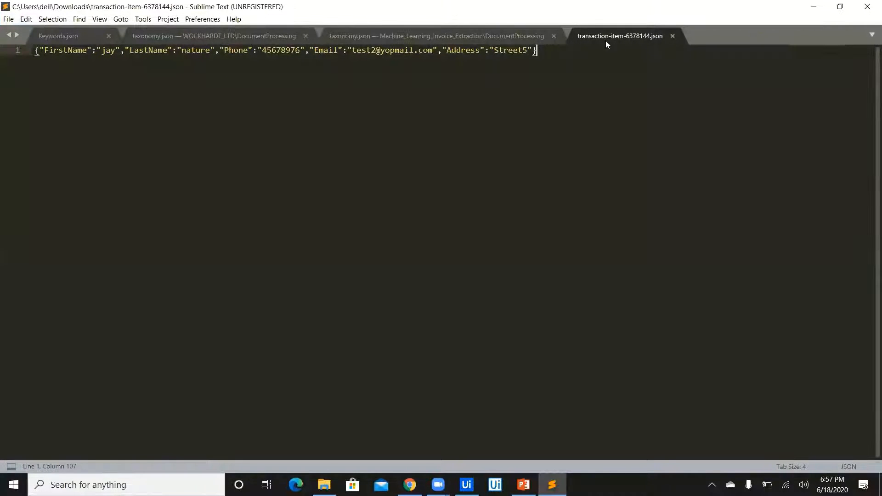
Change the Email value in the JSON to a different test address, save the file and close the editor
click(375, 51)
key(BackSpace)
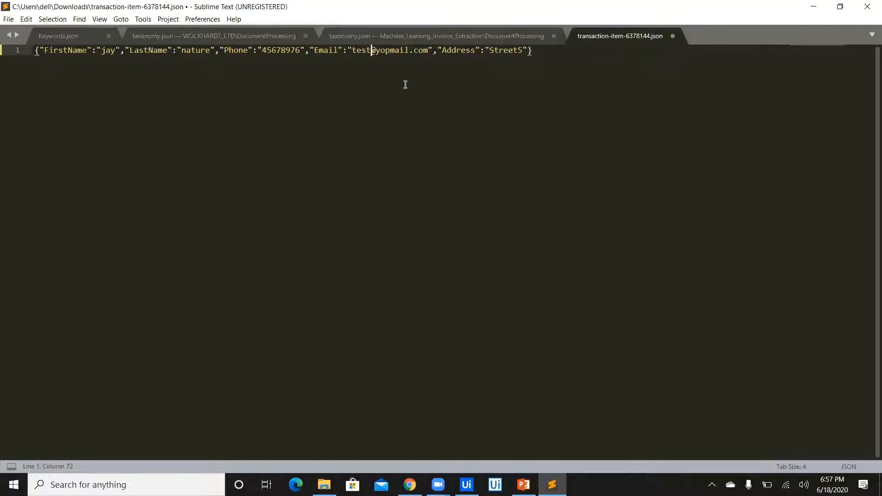
text(123)
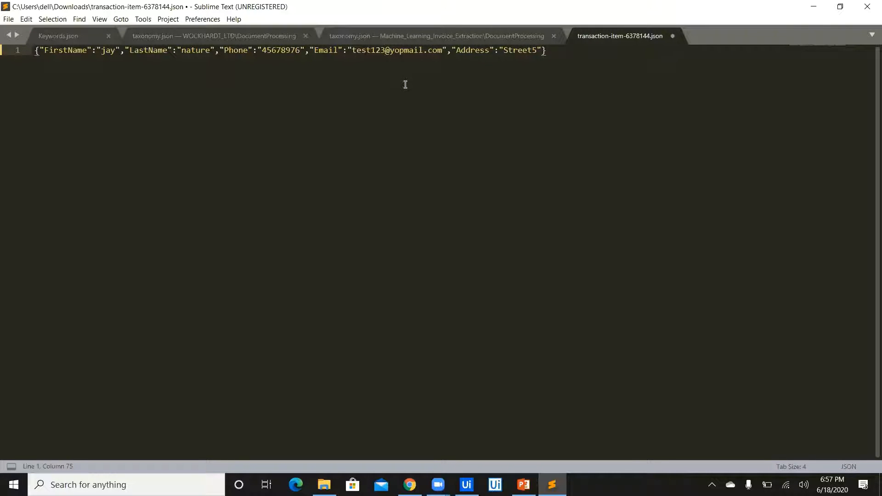
text(Nisaerg)
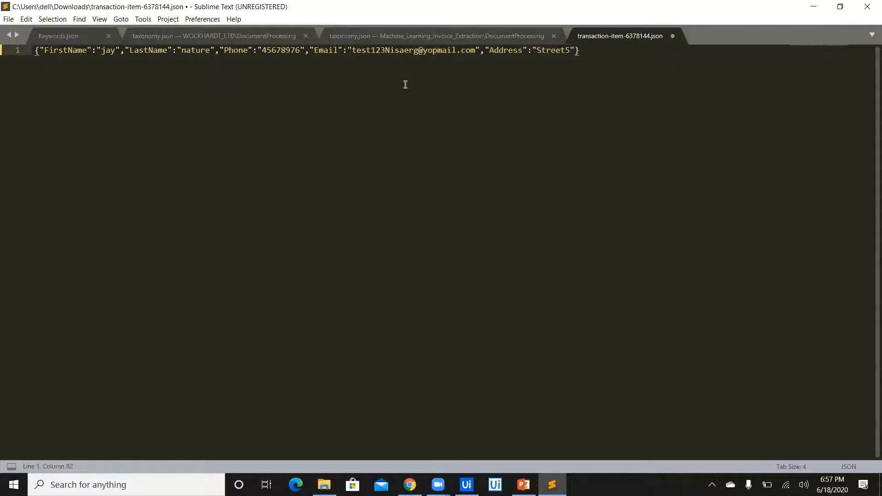
key(BackSpace)
key(BackSpace)
key(BackSpace)
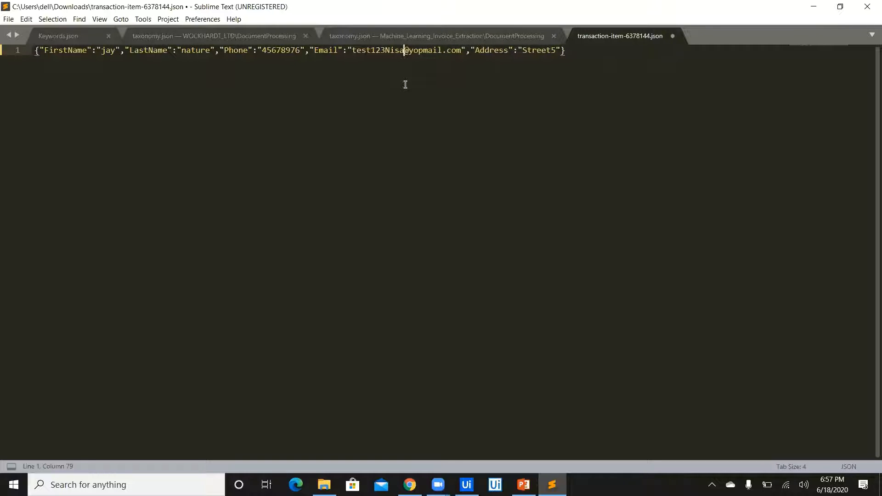
text(rg)
key(ctrl+s)
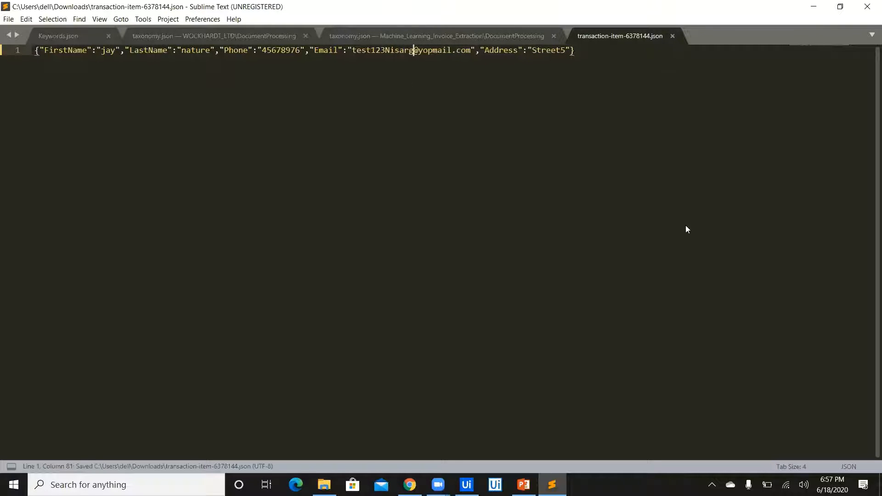
click(869, 5)
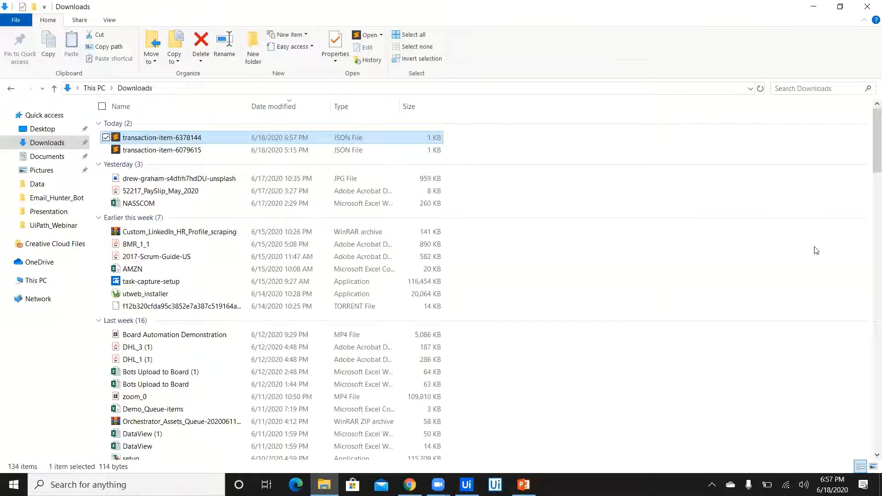
In Orchestrator, override the specific data of the transaction with reference 6 with the edited JSON file, check the Email value and save
key(alt+Tab)
click(856, 275)
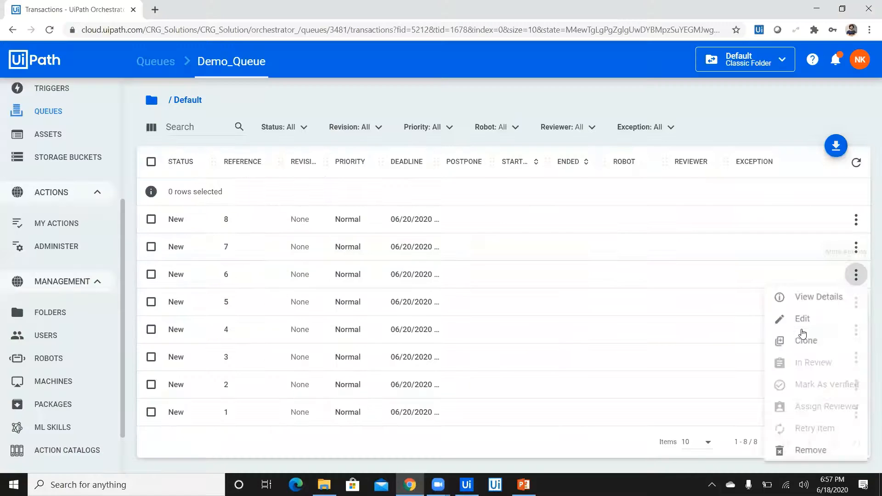
click(802, 329)
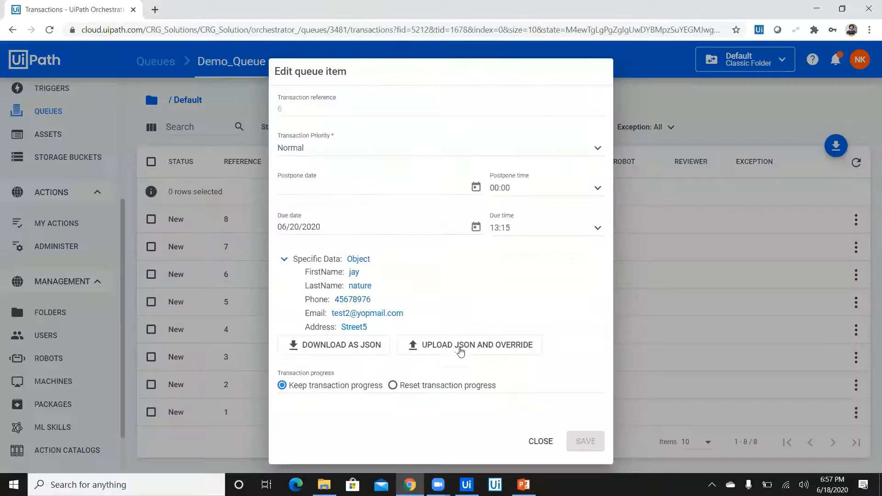
click(460, 350)
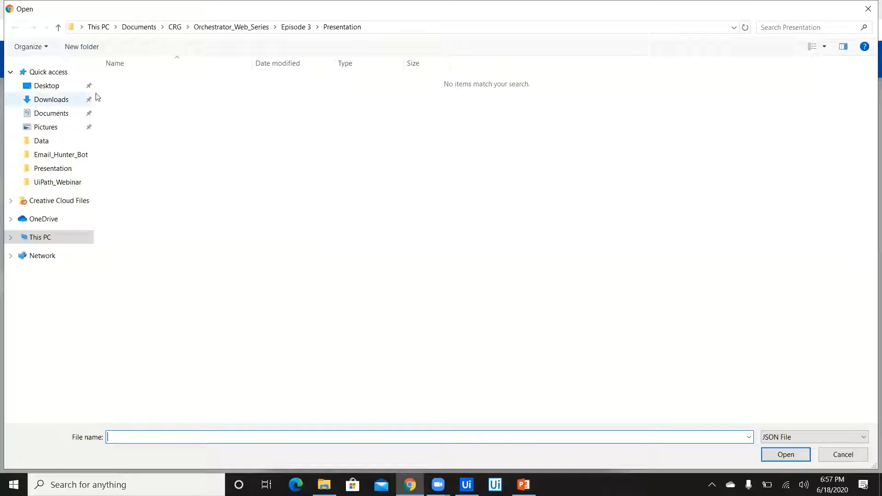
click(91, 97)
click(142, 96)
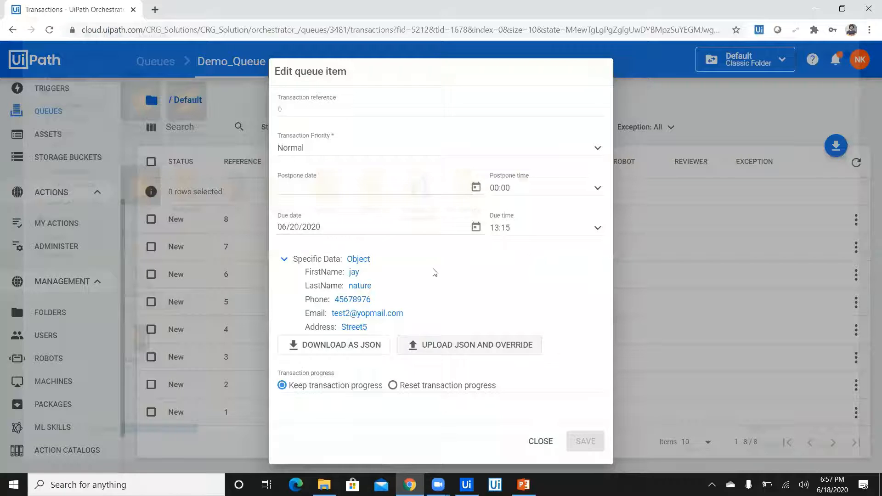
drag(332, 314, 444, 318)
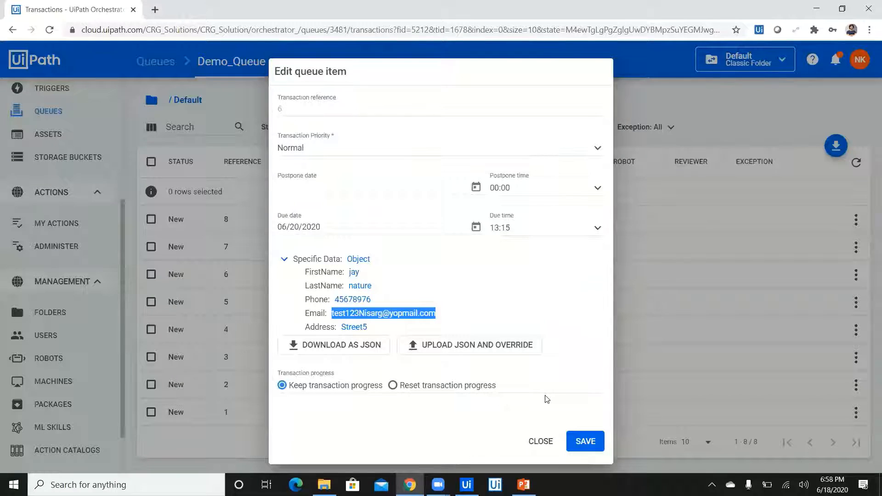
click(581, 441)
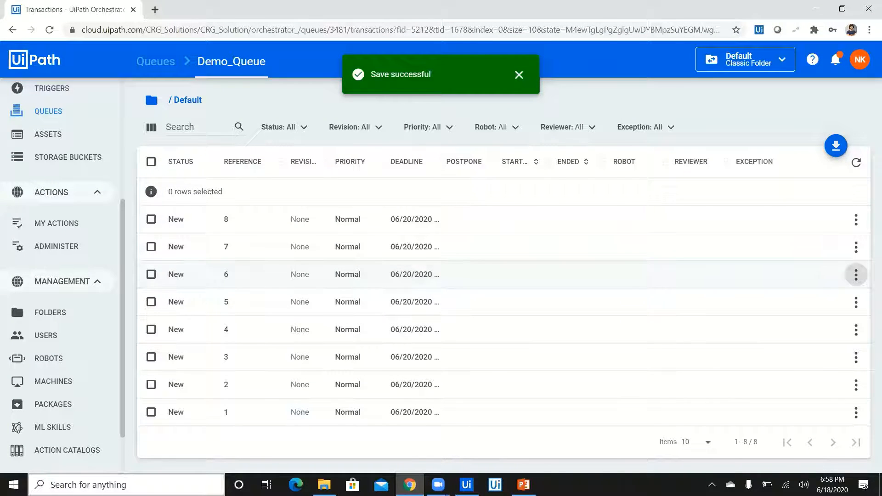
Search the computer for Sublime Text and dismiss the search without opening it
key(super)
text(subl)
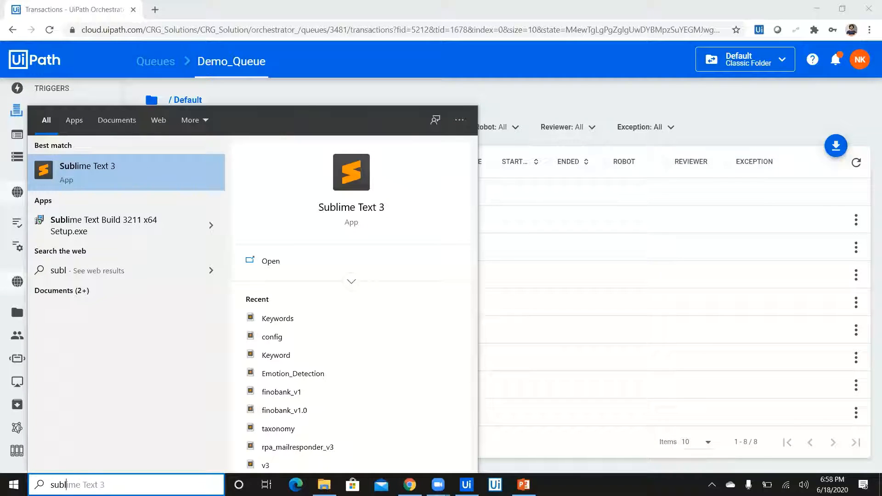
click(719, 113)
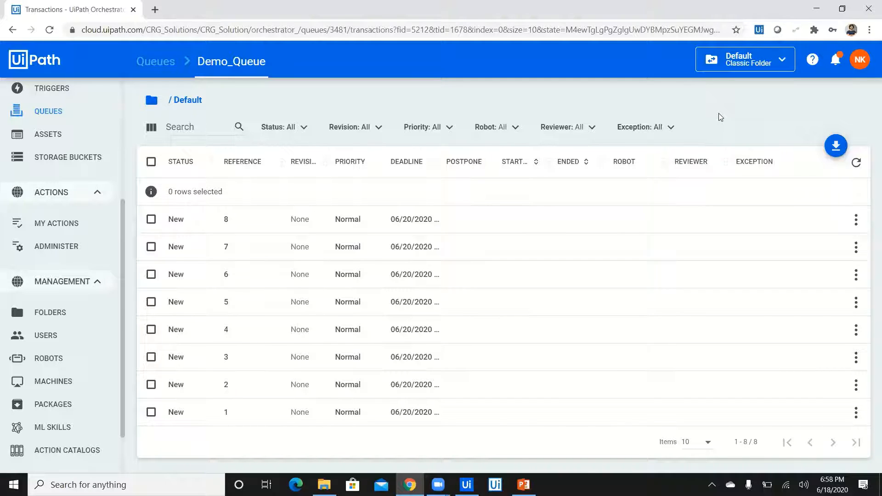
Reopen the Demo_Queue transactions from the queue list and examine the actions available for the transaction with reference 6
click(156, 69)
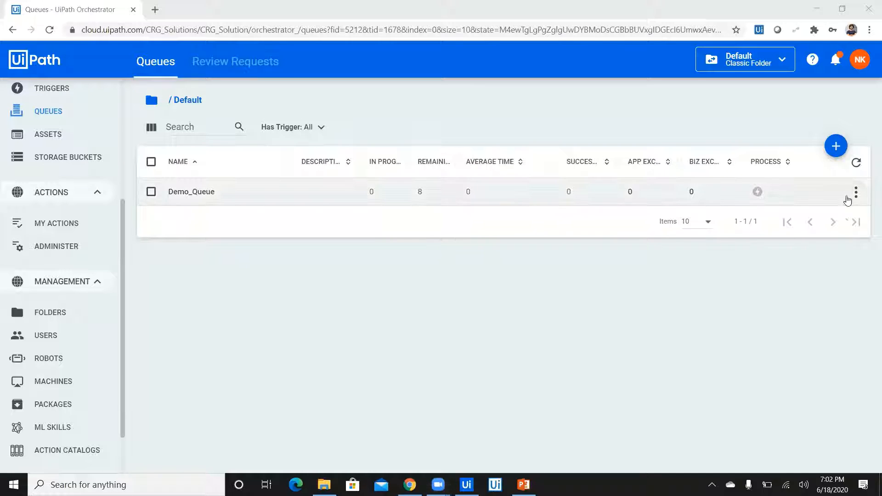
click(856, 192)
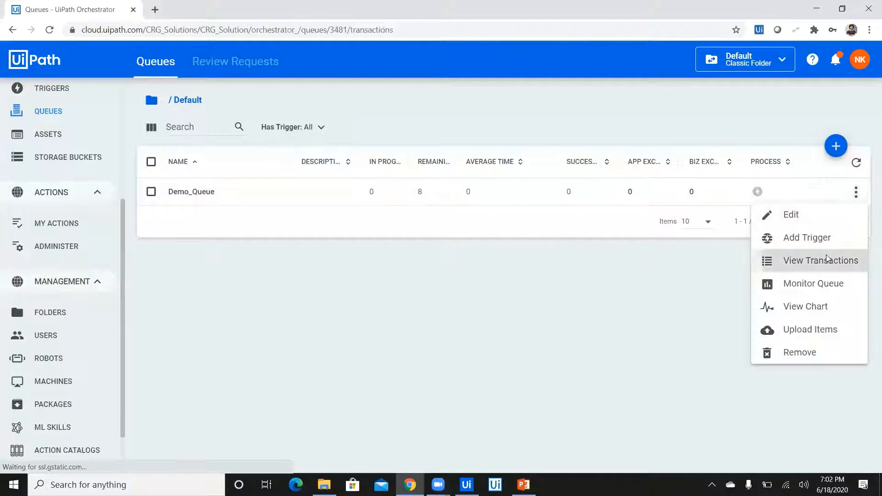
click(829, 260)
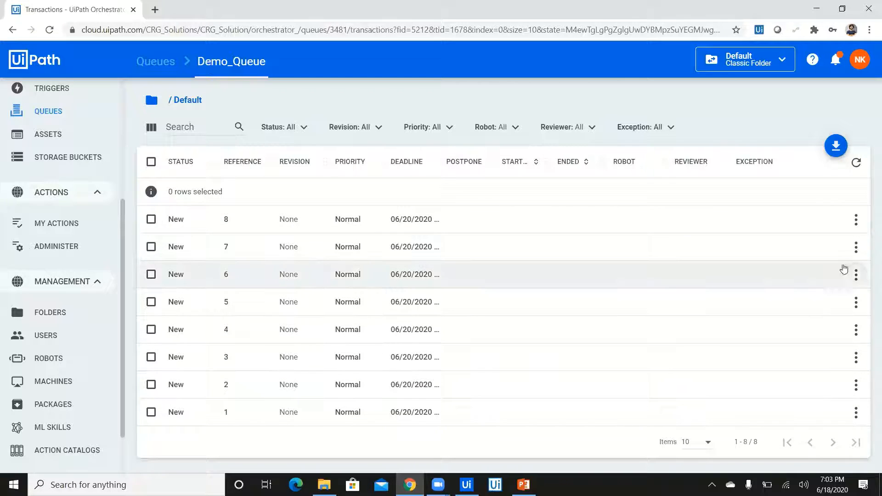
click(855, 274)
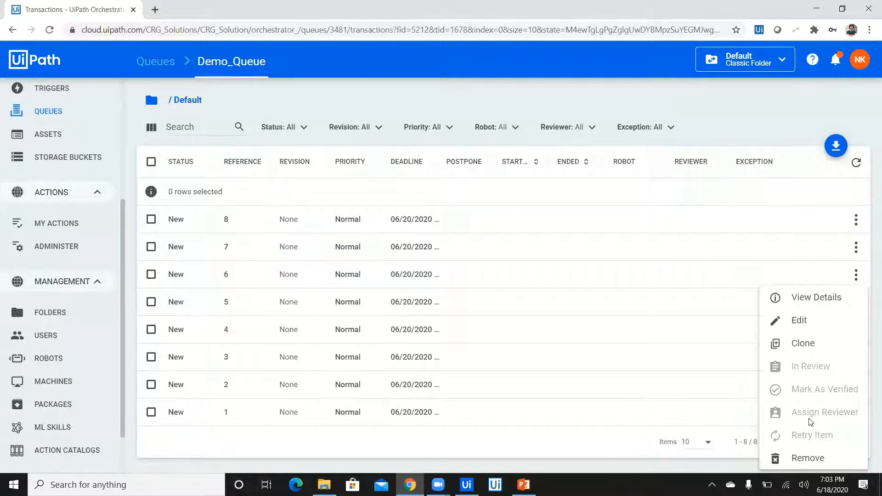
click(856, 276)
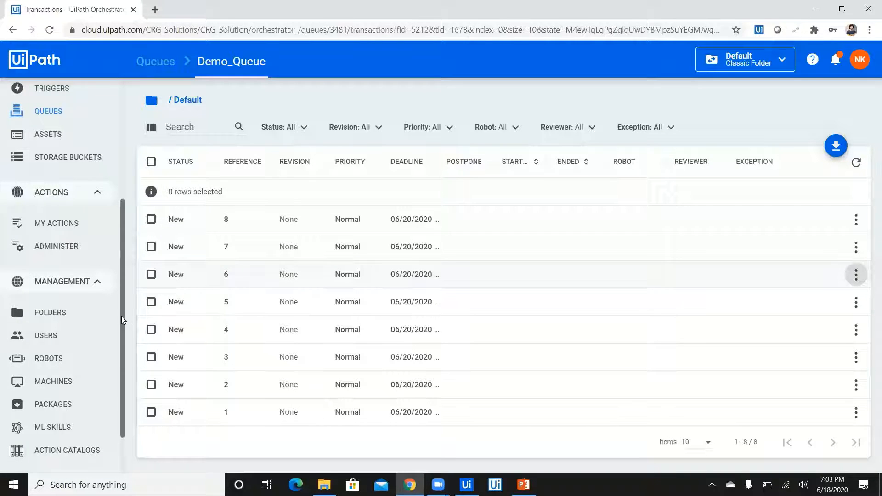
Examine the Review Requests page of the queues and return to the queue list
scroll(76, 315, down, 2)
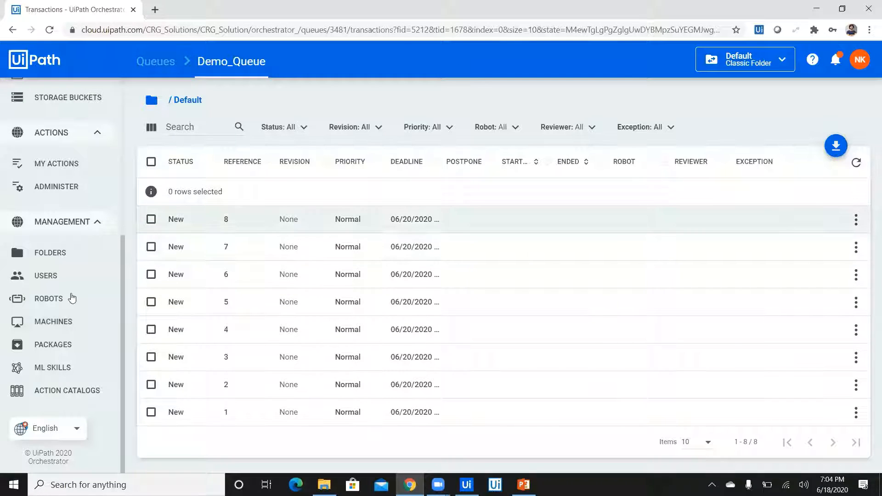
click(156, 64)
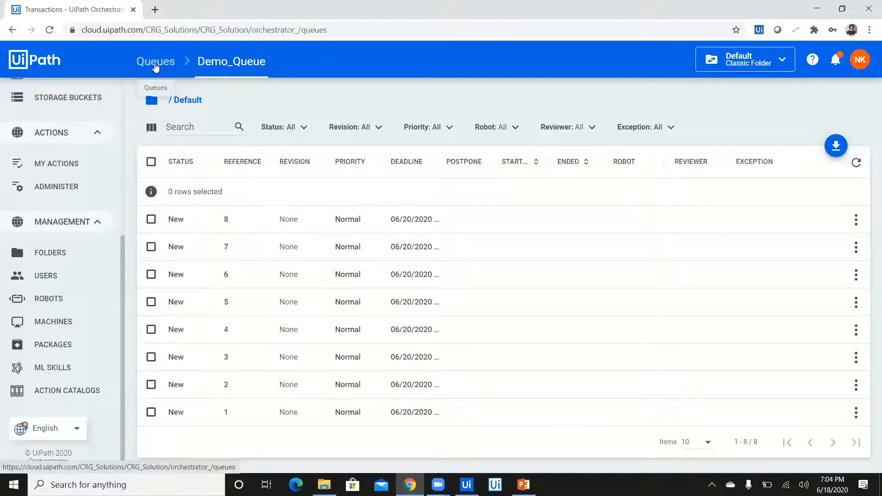
click(230, 61)
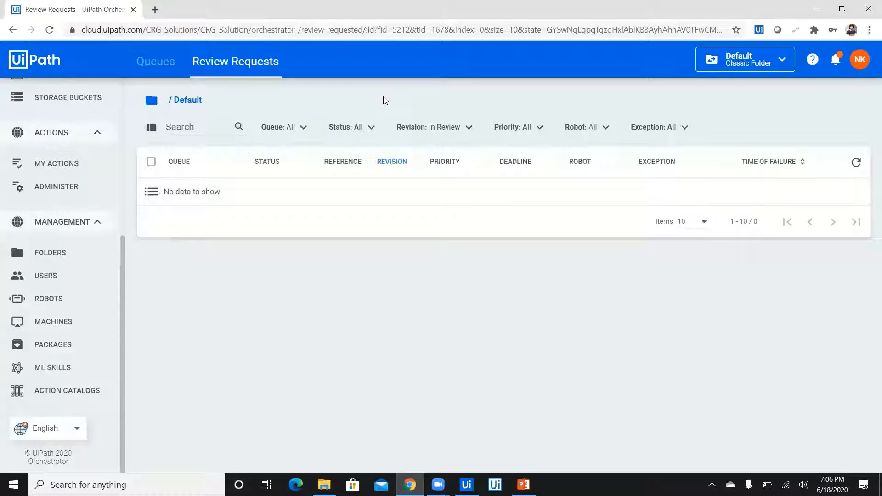
click(159, 73)
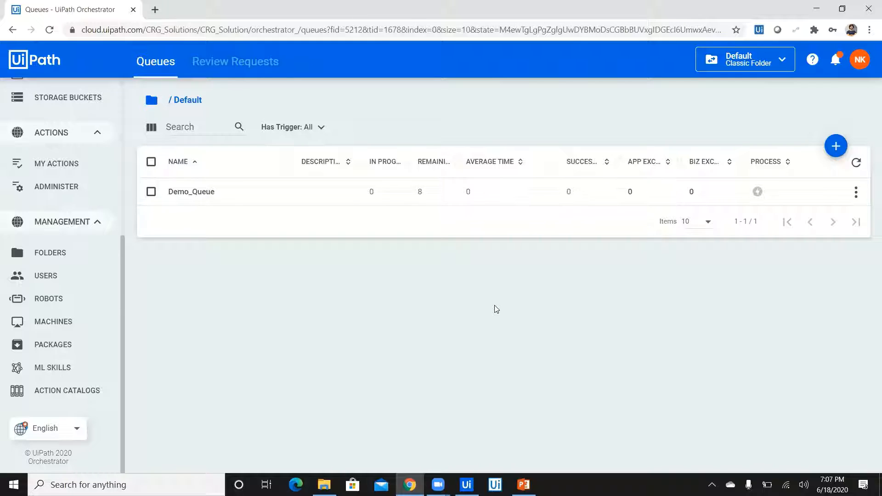
Open the form for adding a new queue and examine its SLA Predictions setting
click(838, 147)
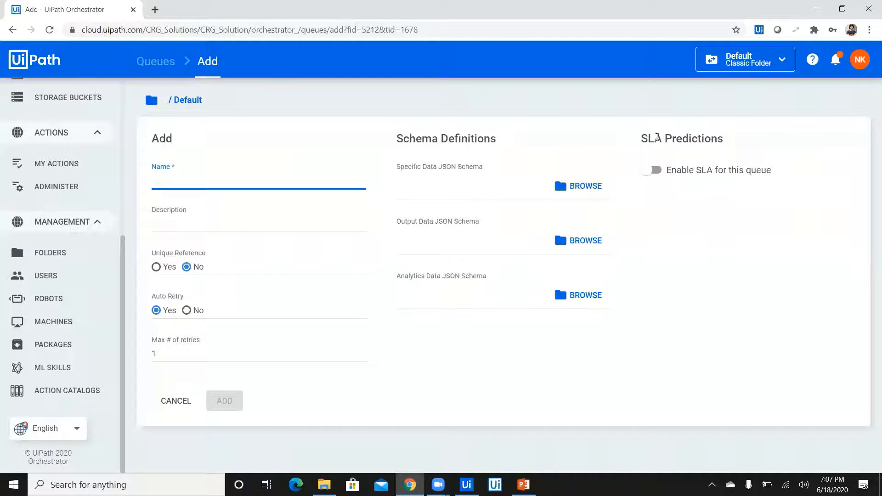
drag(644, 140, 727, 144)
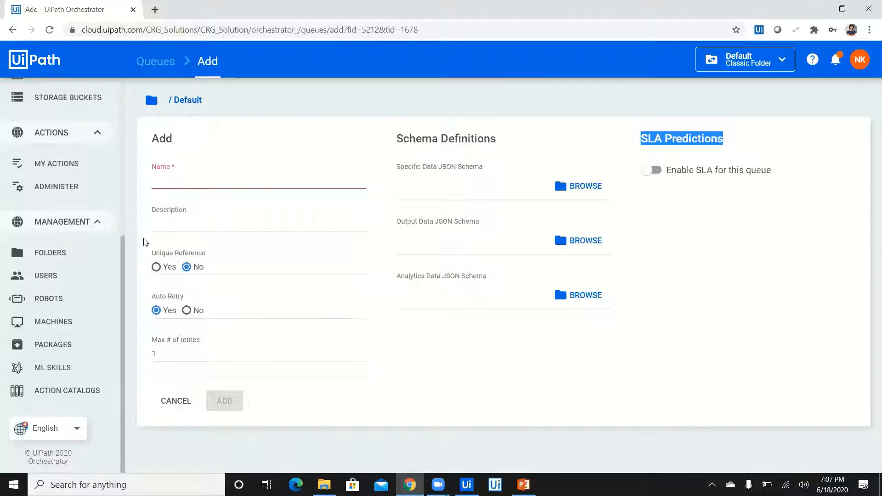
scroll(125, 95, up, 6)
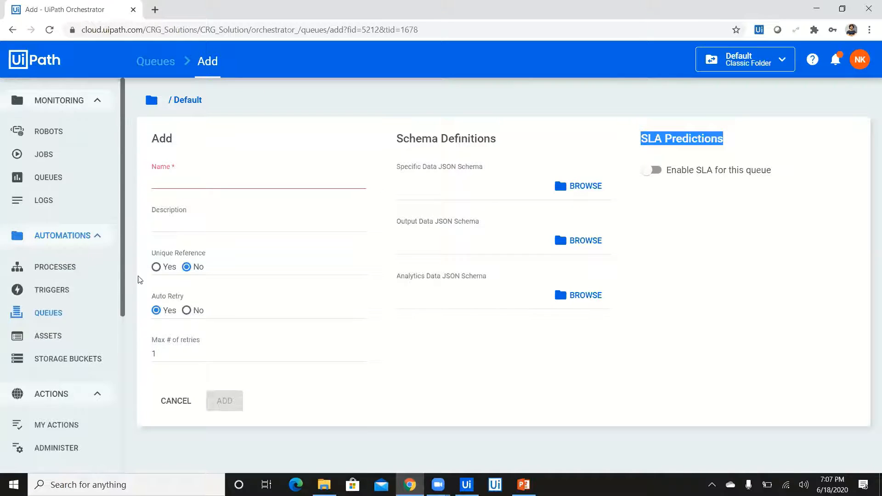
scroll(138, 283, down, 6)
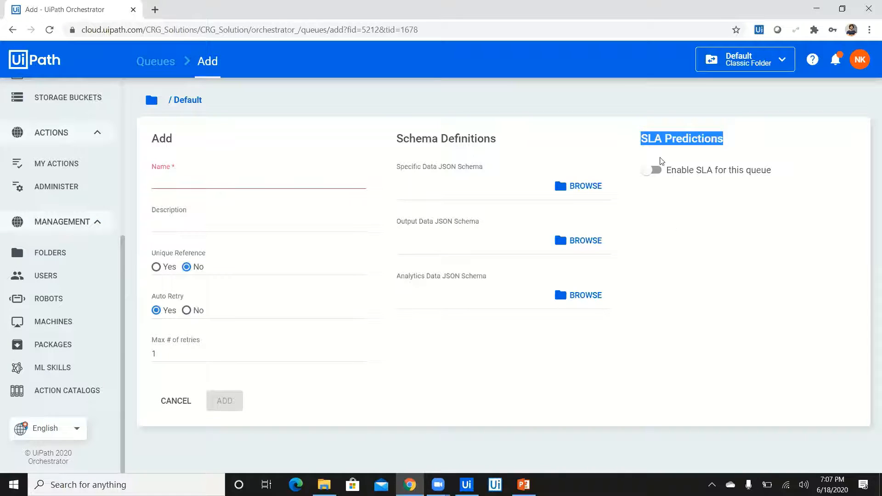
Enable SLA for the new queue and select Orchestrator_Queue_Process as its process
double_click(690, 137)
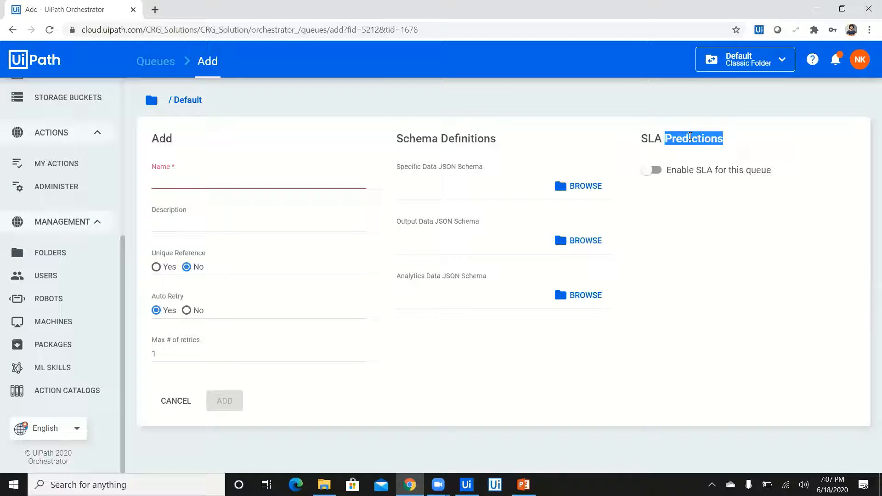
click(690, 137)
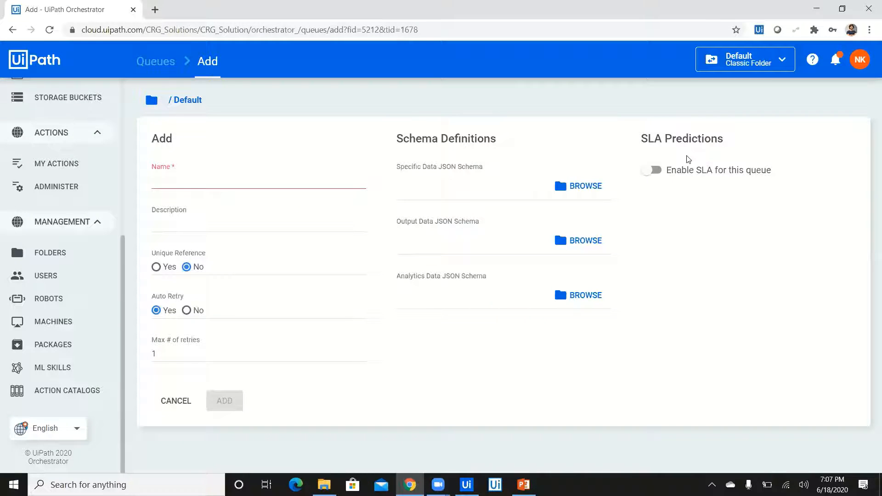
click(654, 170)
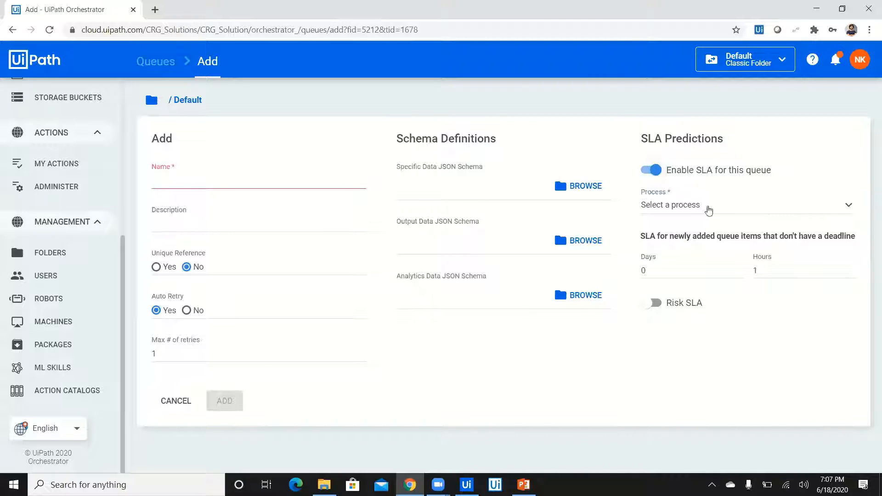
click(708, 206)
click(707, 229)
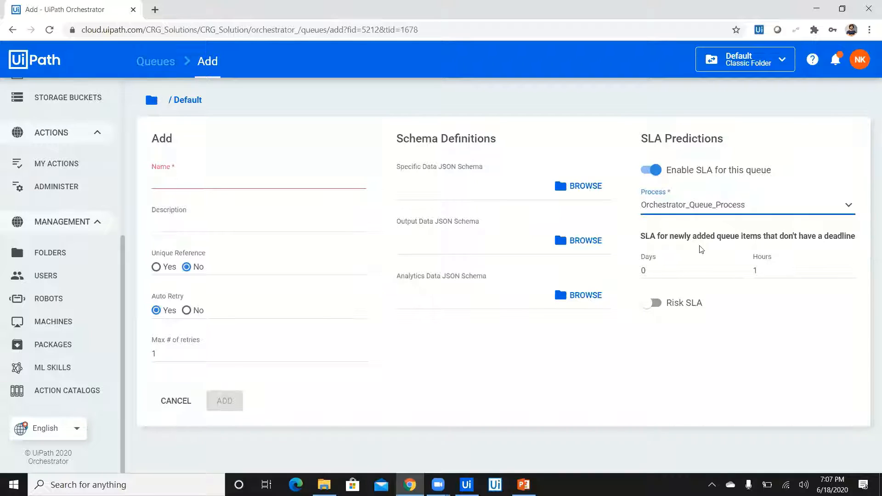
Set the SLA for new queue items without a deadline to 20 hours and enable Risk SLA
click(674, 265)
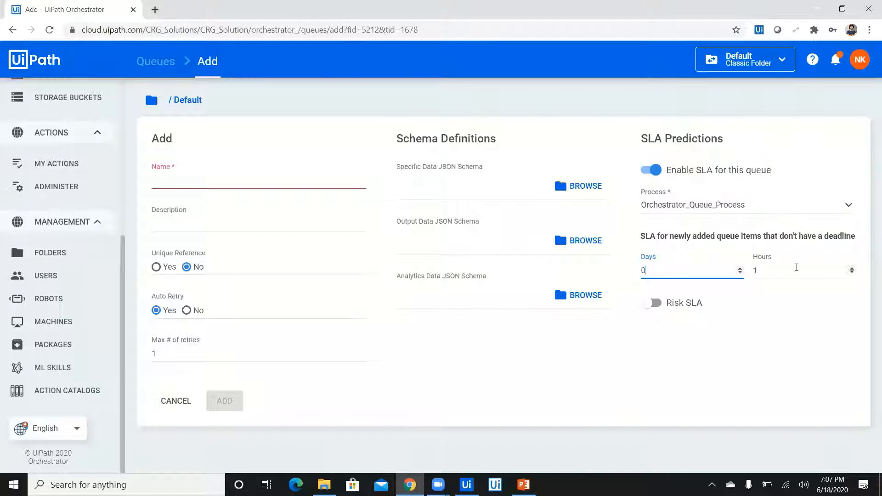
click(779, 270)
key(BackSpace)
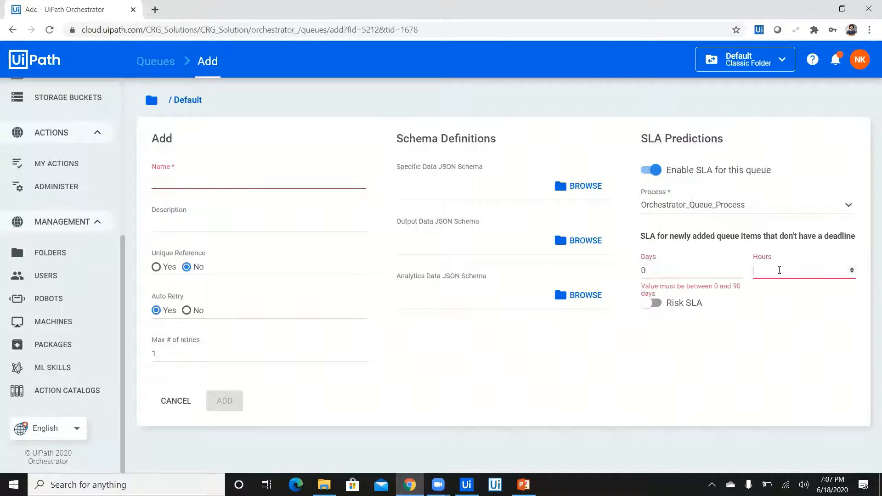
text(20)
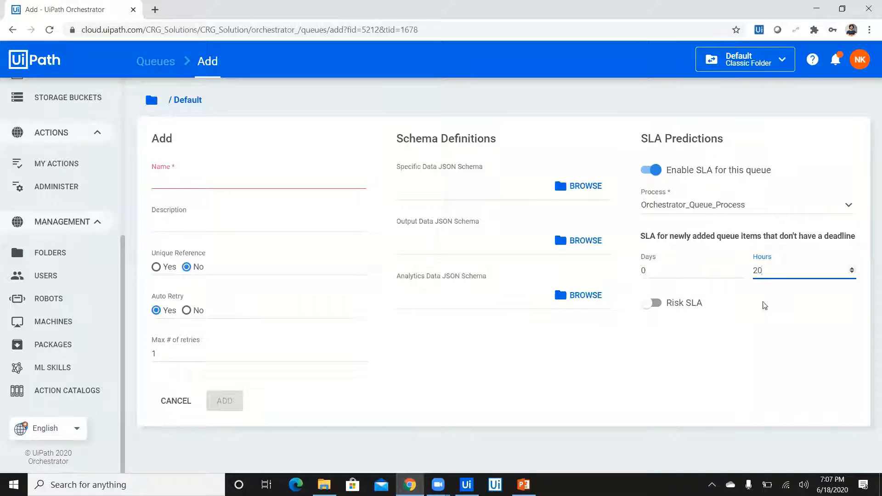
click(754, 299)
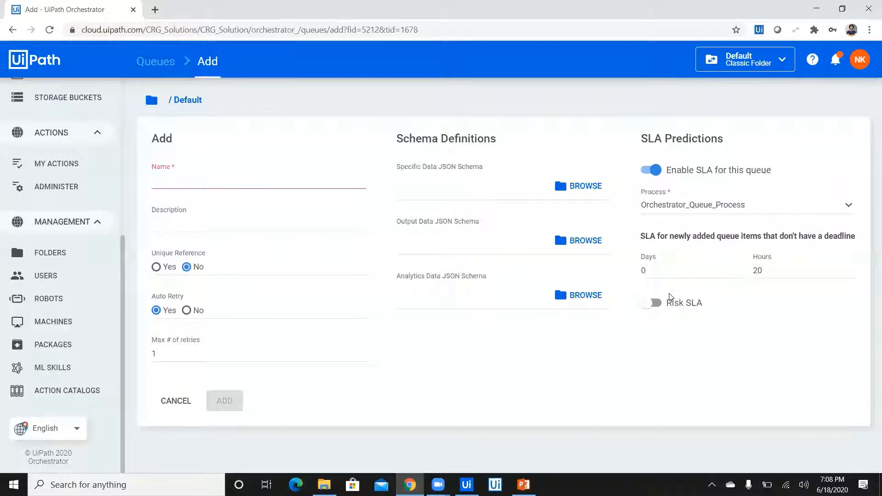
click(656, 303)
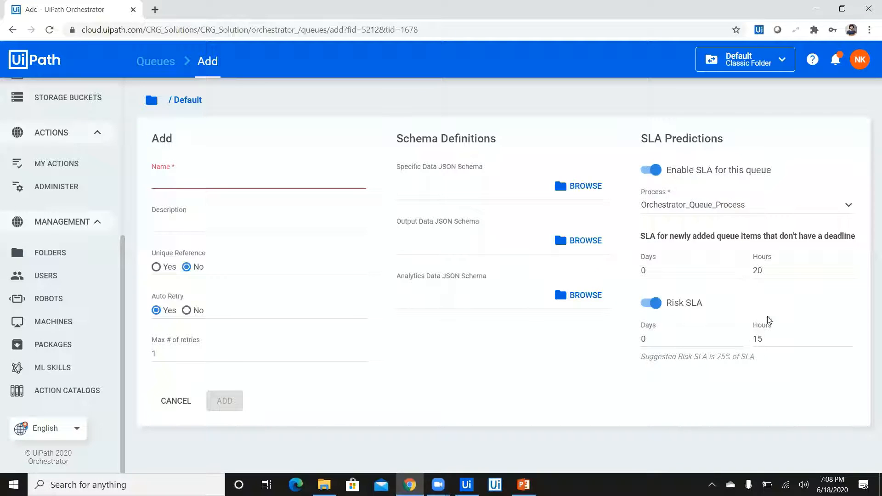
Leave the new queue form without saving and examine the alert subscriptions on the My Profile page
click(862, 66)
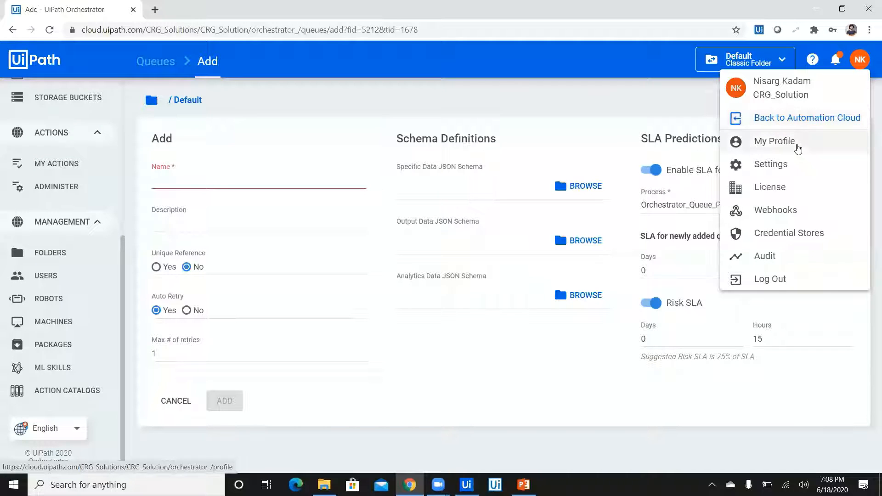
click(793, 142)
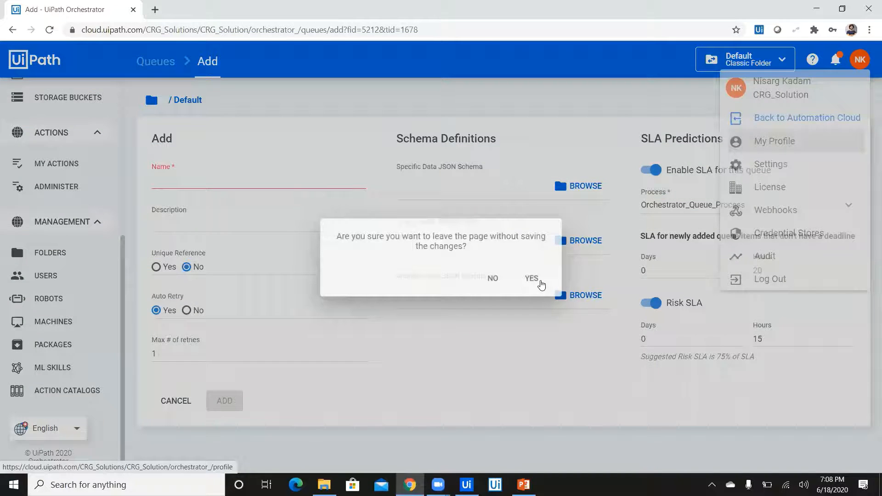
click(541, 283)
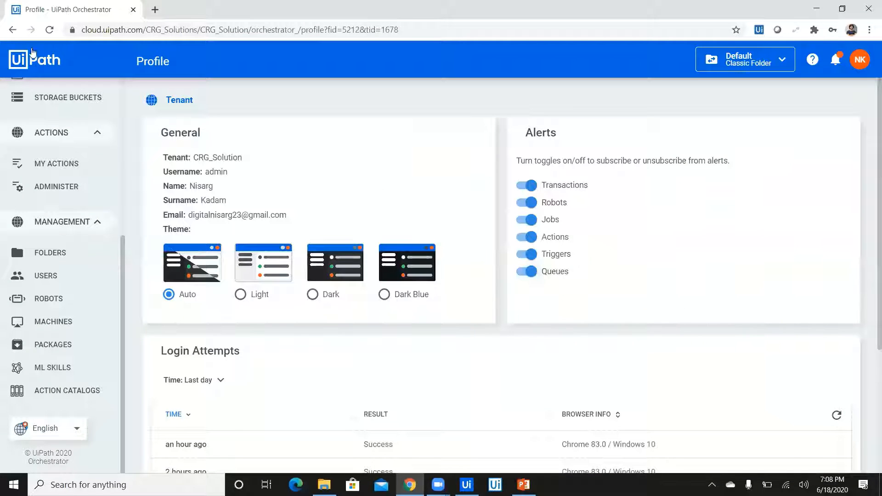
Return to the new queue form and enable both SLA and Risk SLA
click(13, 30)
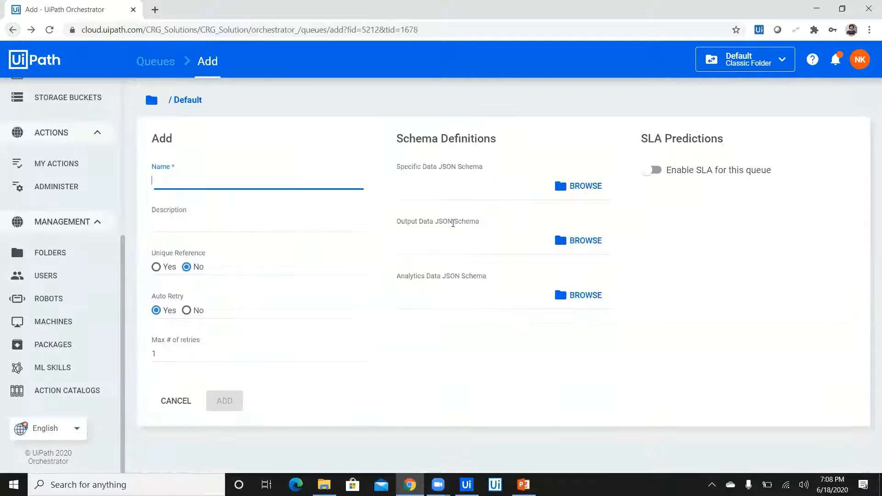
click(665, 180)
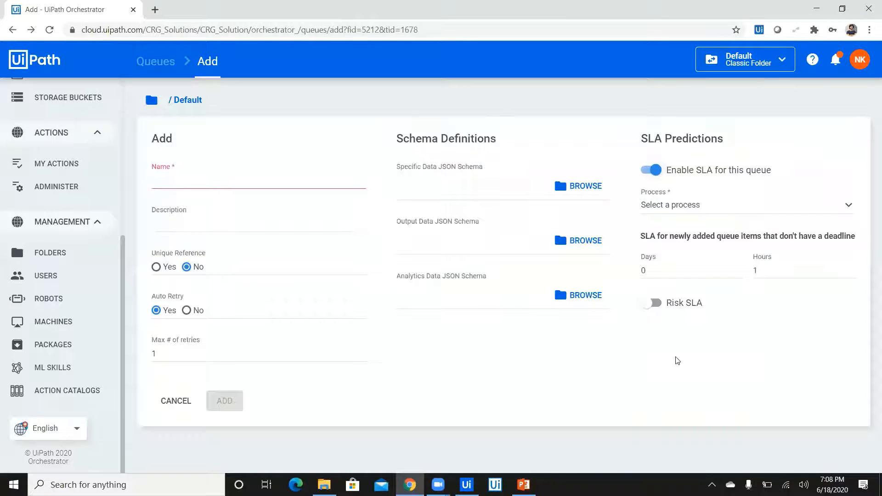
click(655, 309)
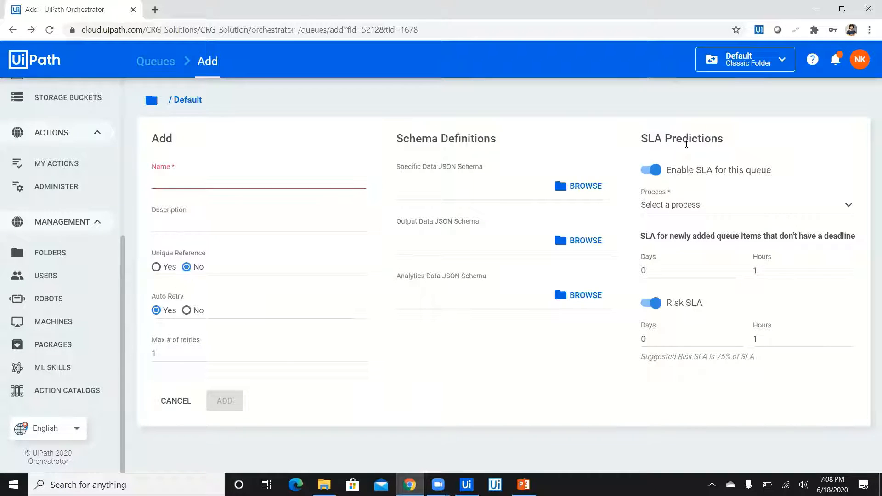
Discard the unsaved queue and examine the SLA overview and predictions in queue monitoring
drag(122, 237, 123, 79)
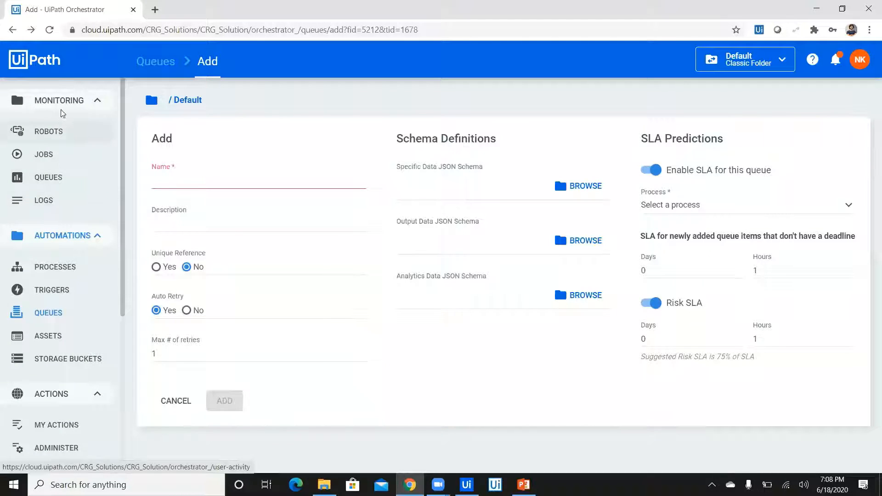
click(48, 179)
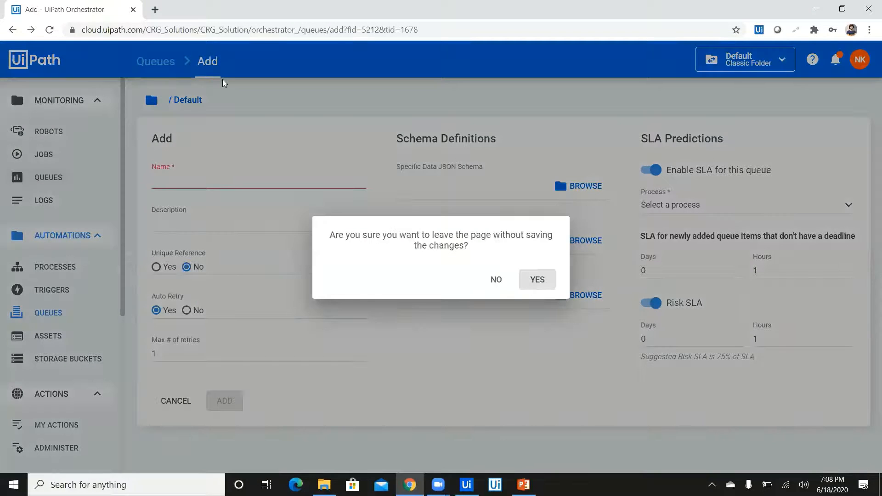
key(Return)
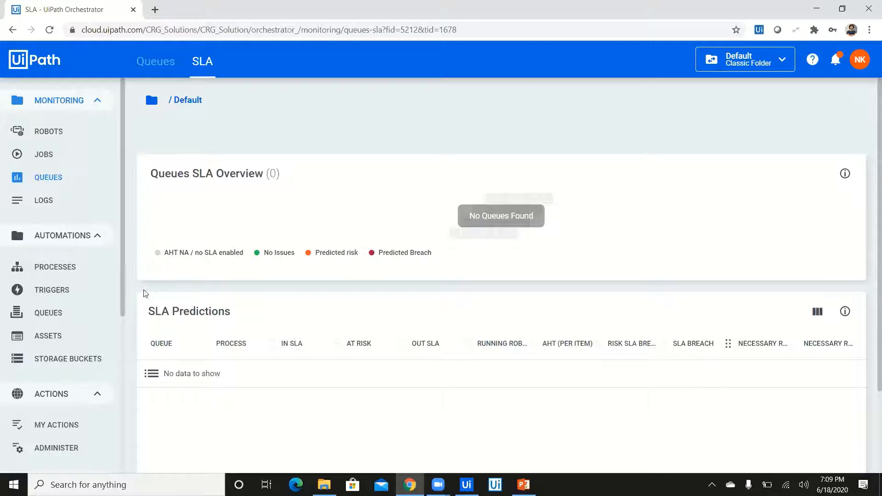
Review the SLA and Risk SLA options in another new queue form and cancel it without adding a queue
scroll(75, 231, down, 1)
scroll(75, 230, down, 3)
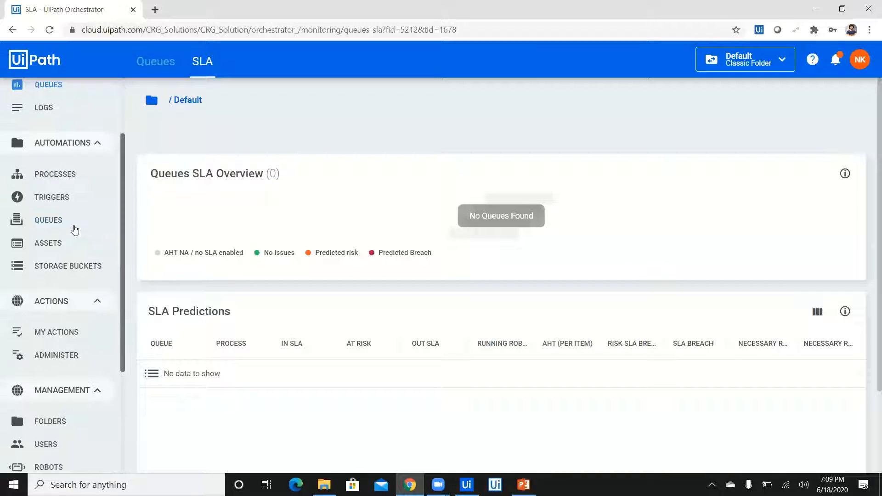
click(73, 227)
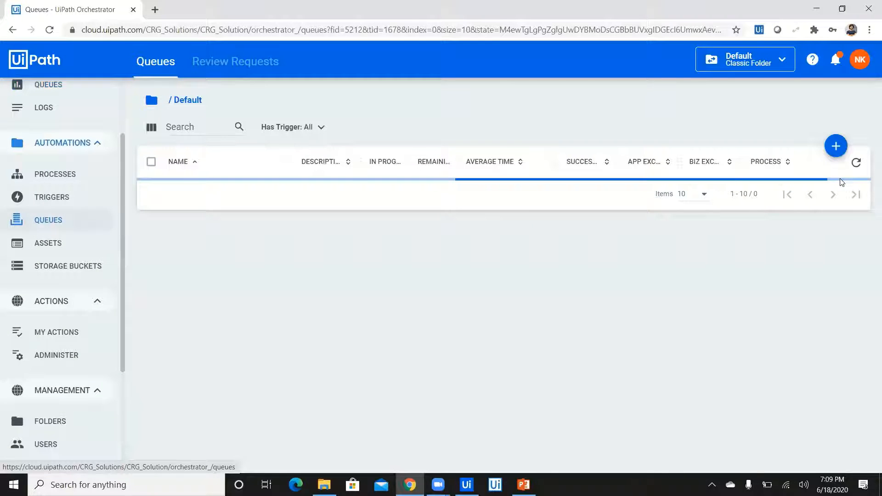
click(838, 152)
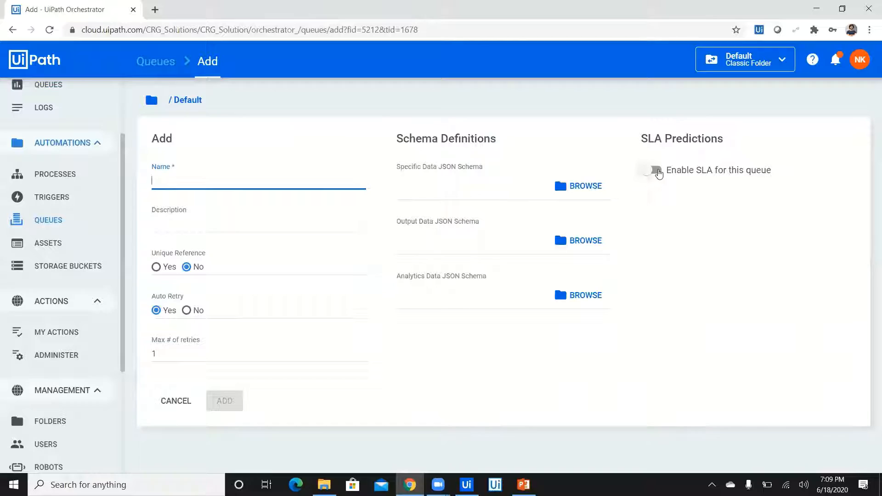
click(657, 171)
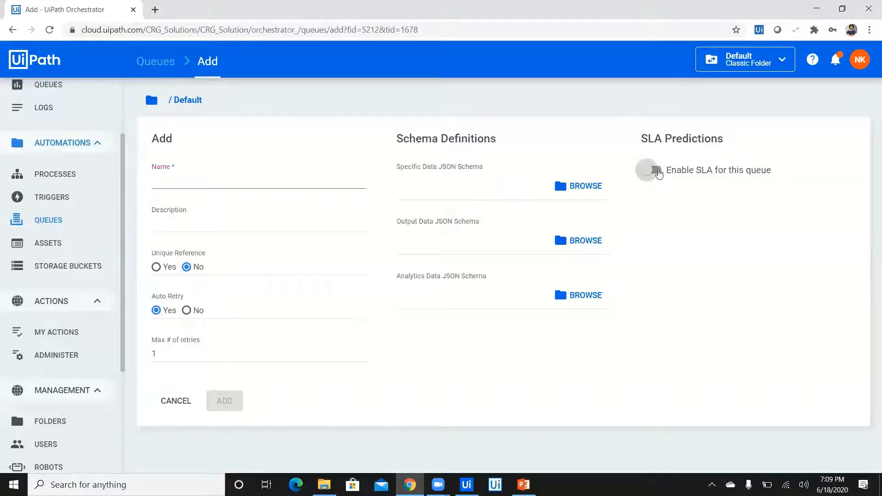
click(655, 306)
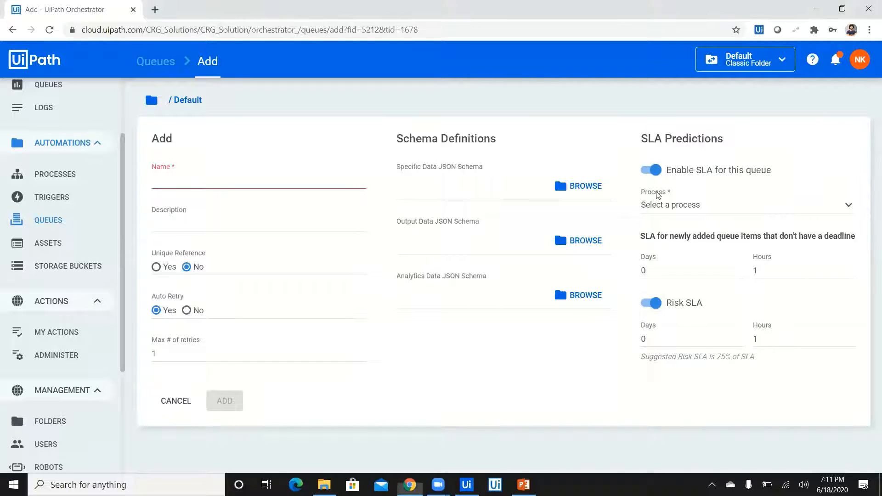
click(654, 172)
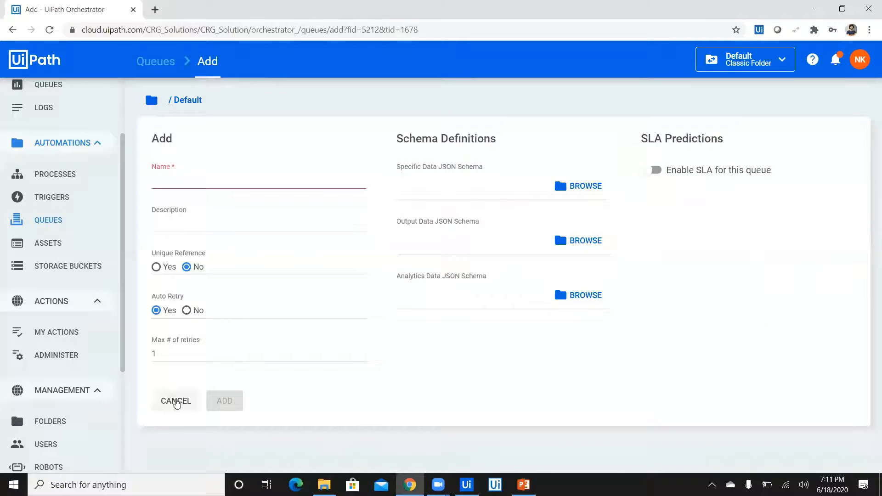
click(176, 401)
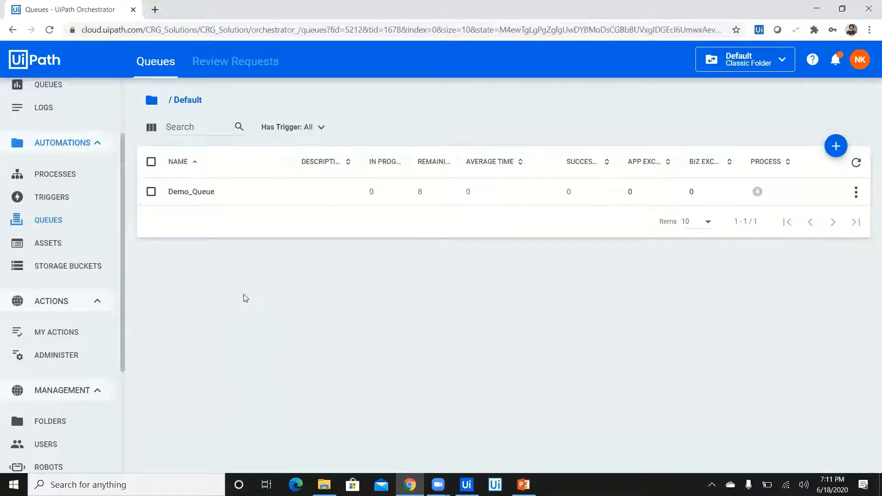
Start a new trigger of the Queue type and look over its settings
click(81, 205)
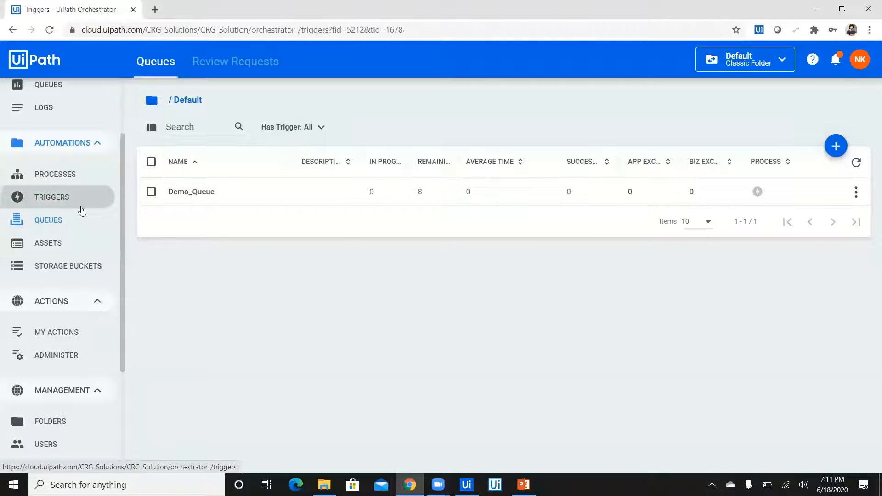
click(833, 151)
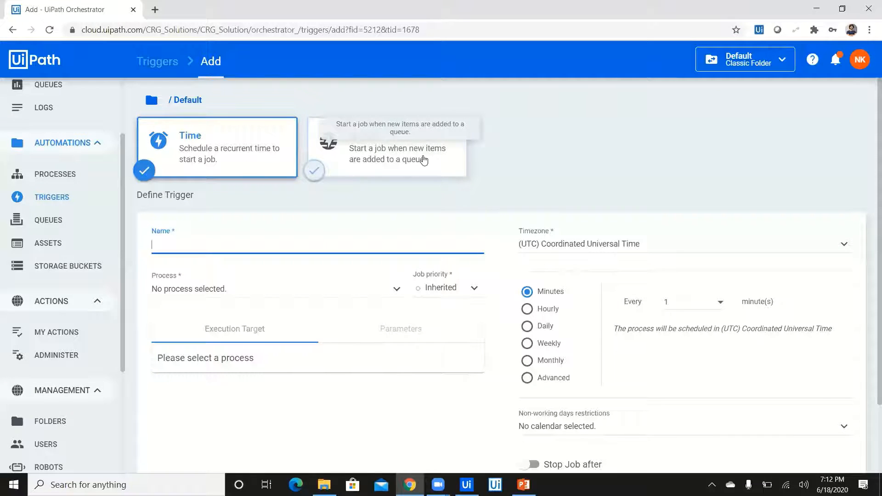
click(398, 145)
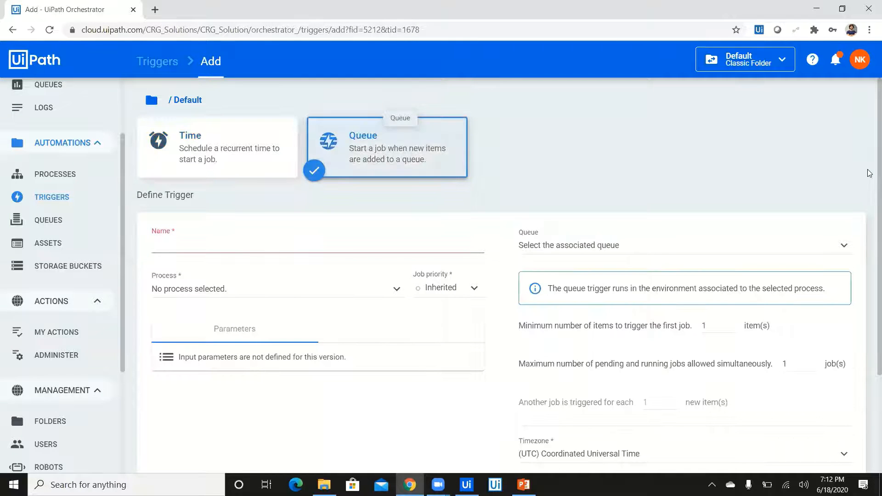
scroll(869, 195, down, 1)
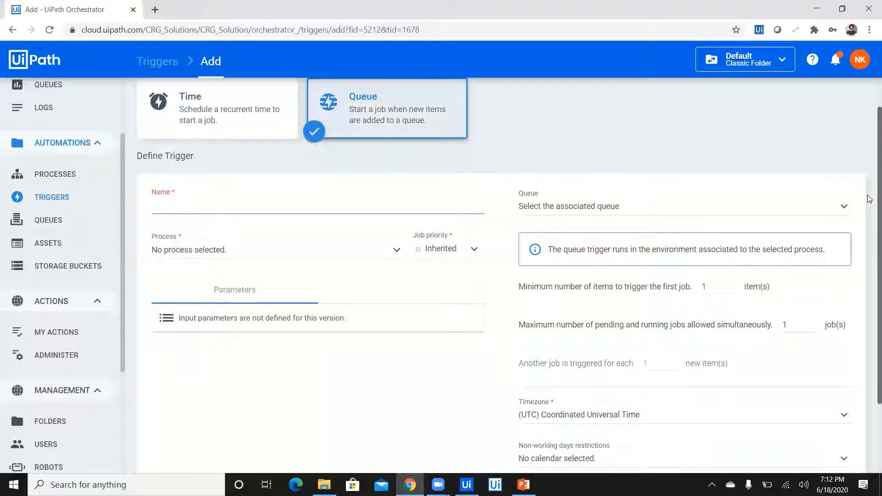
scroll(869, 217, down, 1)
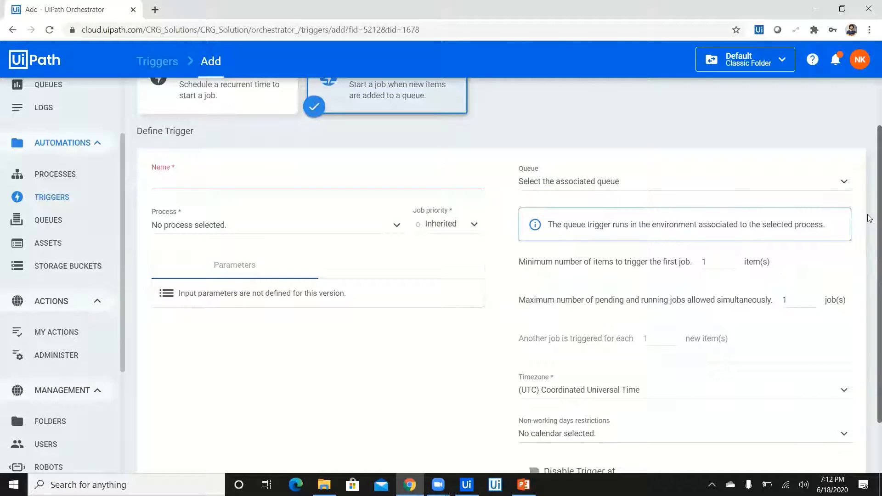
Name the trigger Sample_QueueT and assign Orchestrator_Queue_Process as its process
click(340, 177)
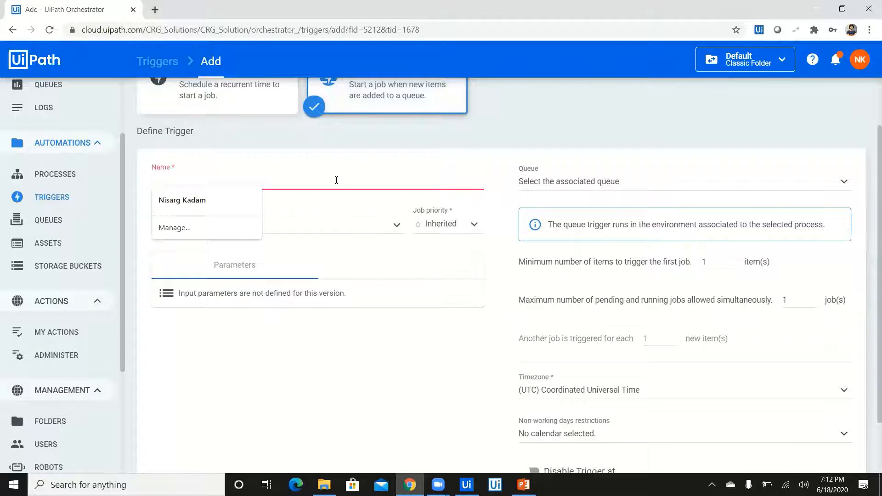
text(Sample)
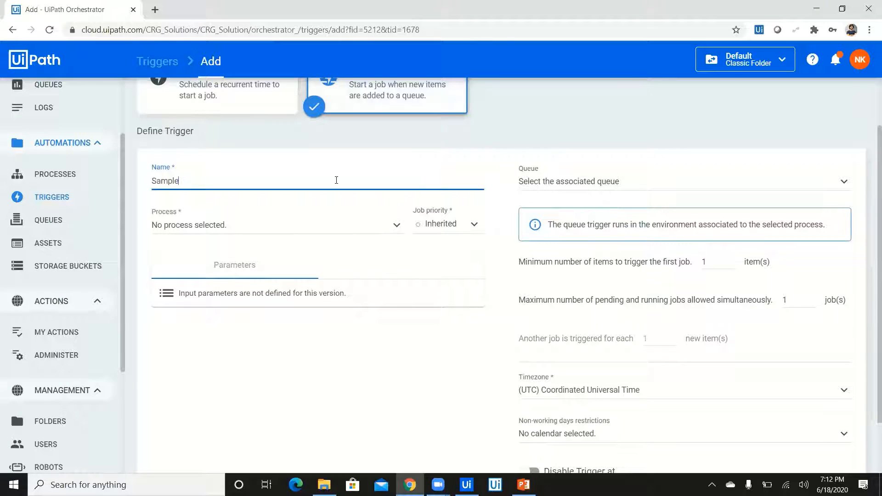
text(_QueueT)
click(301, 225)
click(282, 249)
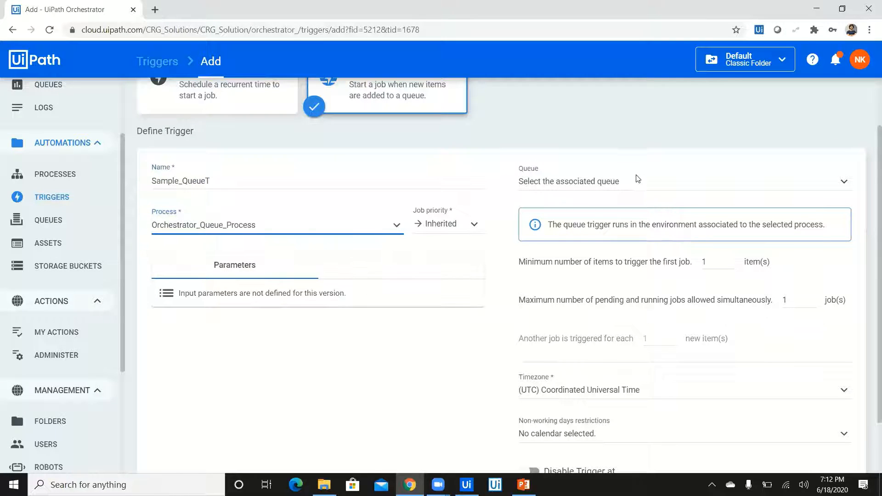
Associate the trigger with Demo_Queue and review its item and job limits
click(638, 180)
click(611, 206)
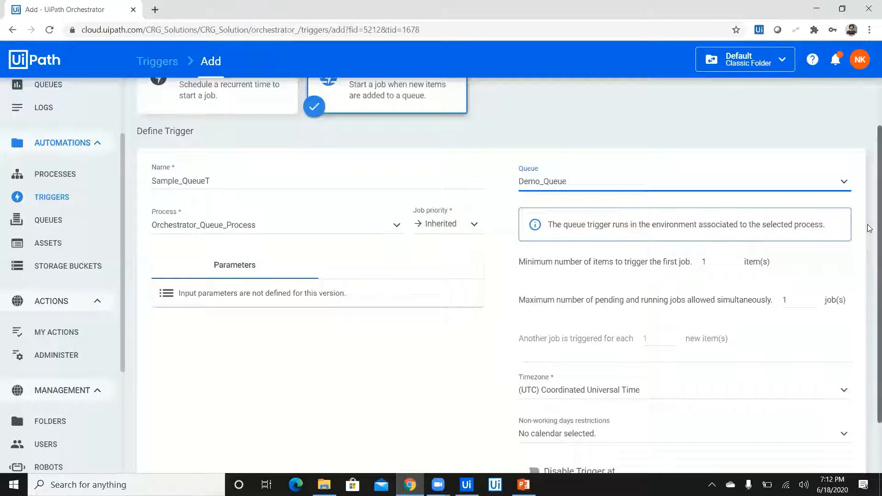
scroll(864, 246, down, 1)
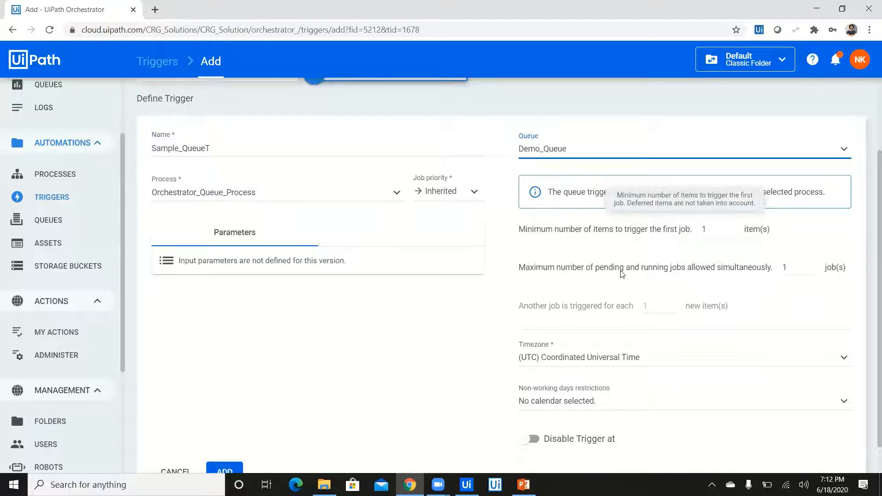
Set the minimum number of queue items that triggers the first job to 5
click(702, 227)
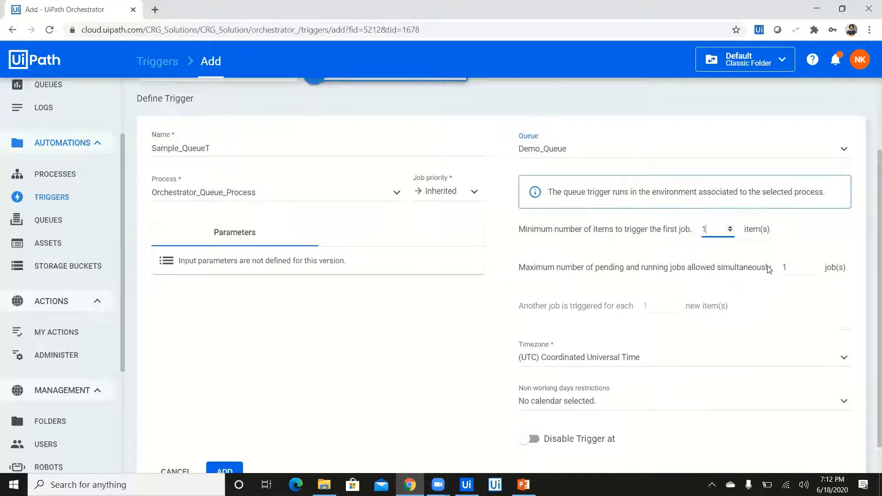
click(787, 268)
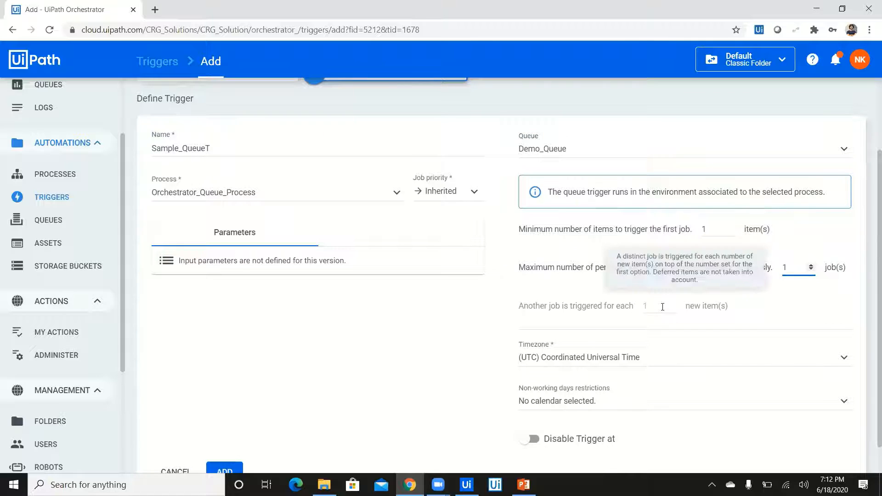
click(757, 248)
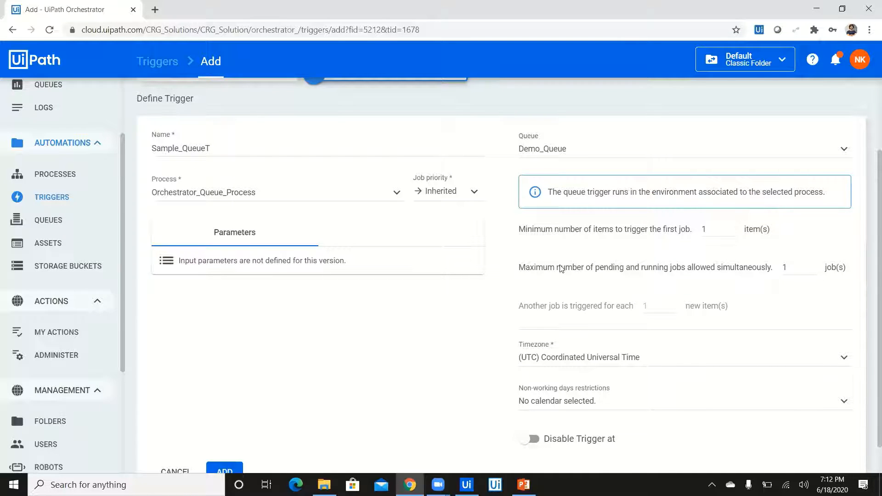
mouse_move(662, 235)
click(696, 232)
key(BackSpace)
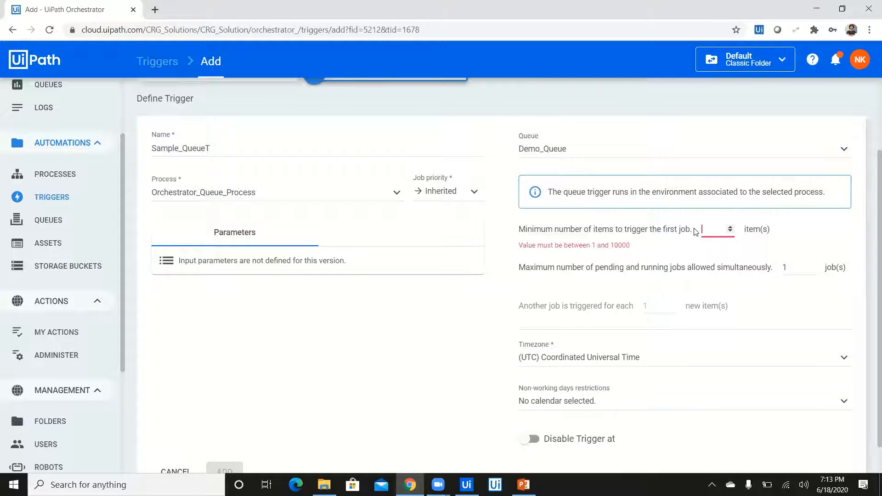
text(5)
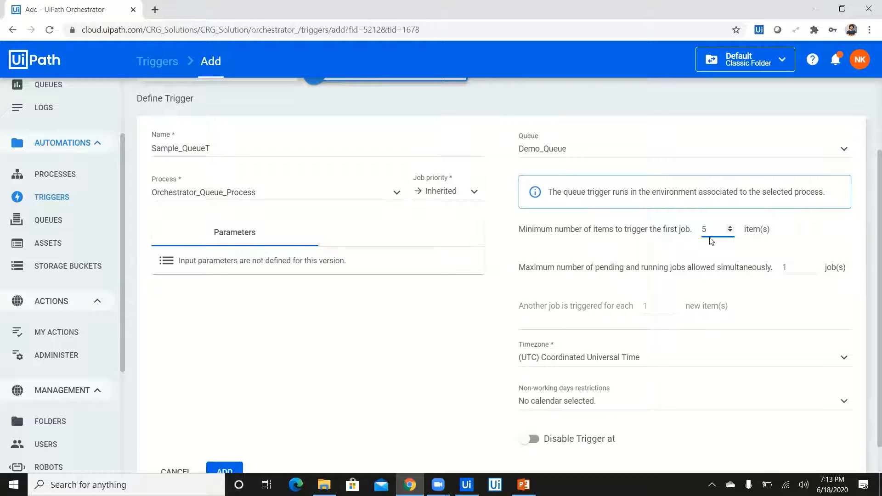
Set the maximum number of pending and running jobs allowed simultaneously to 2
click(782, 265)
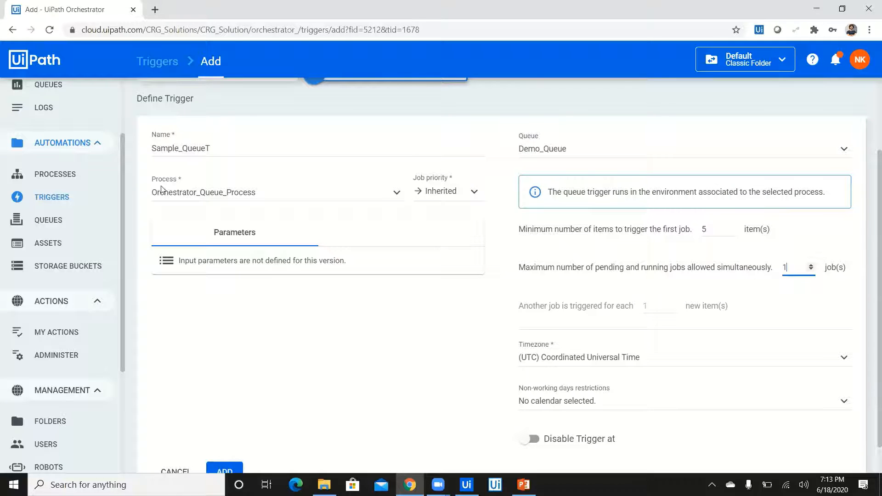
drag(123, 152, 123, 107)
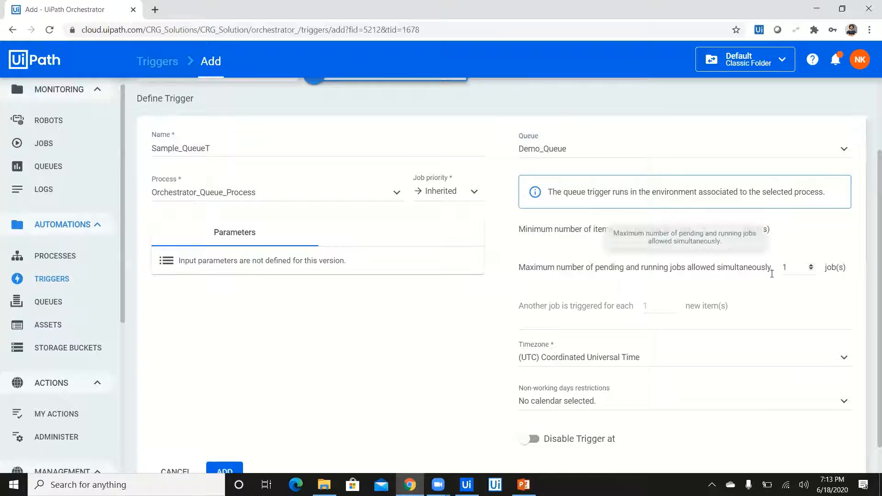
click(796, 270)
key(BackSpace)
text(2)
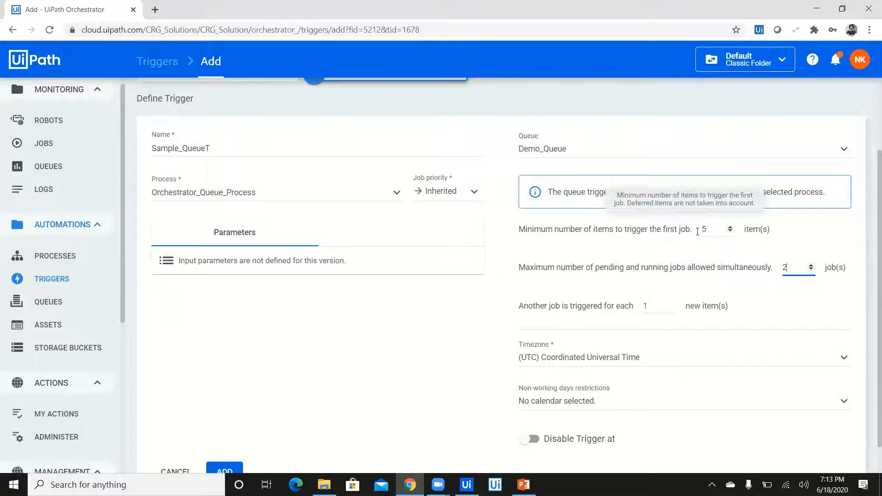
Have another job triggered for each 2 new items and look over the trigger's settings
click(650, 306)
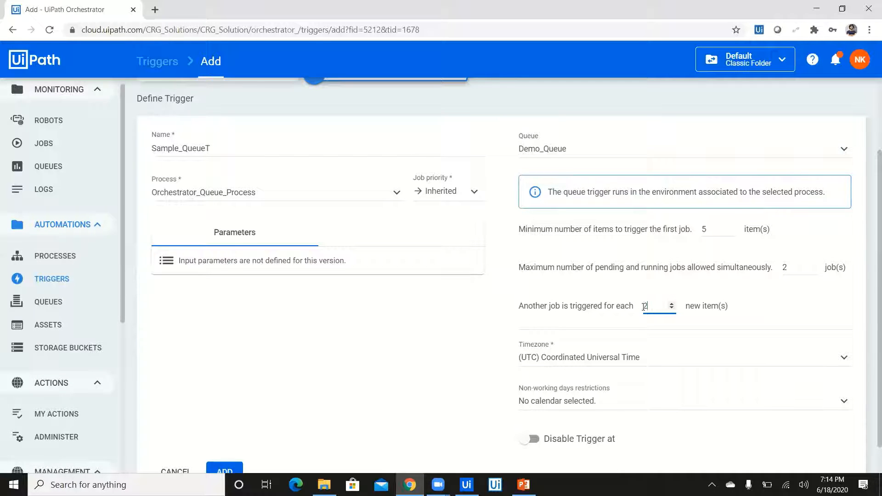
mouse_move(655, 307)
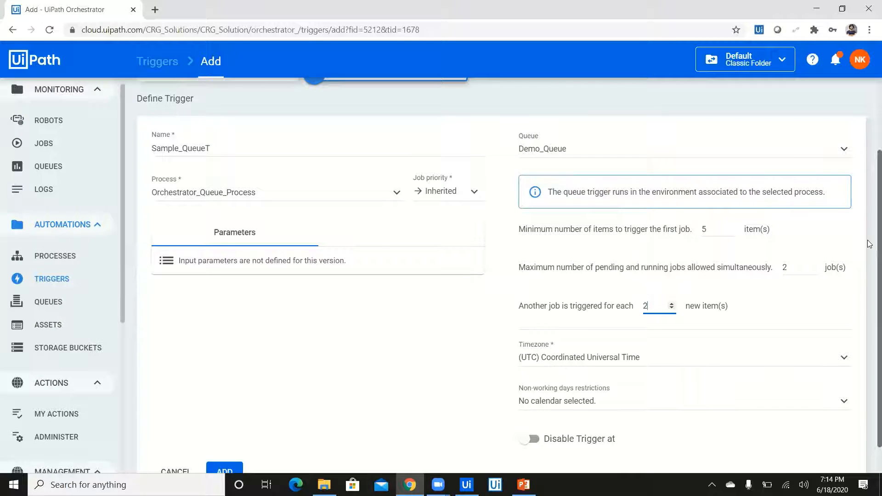
scroll(870, 182, up, 2)
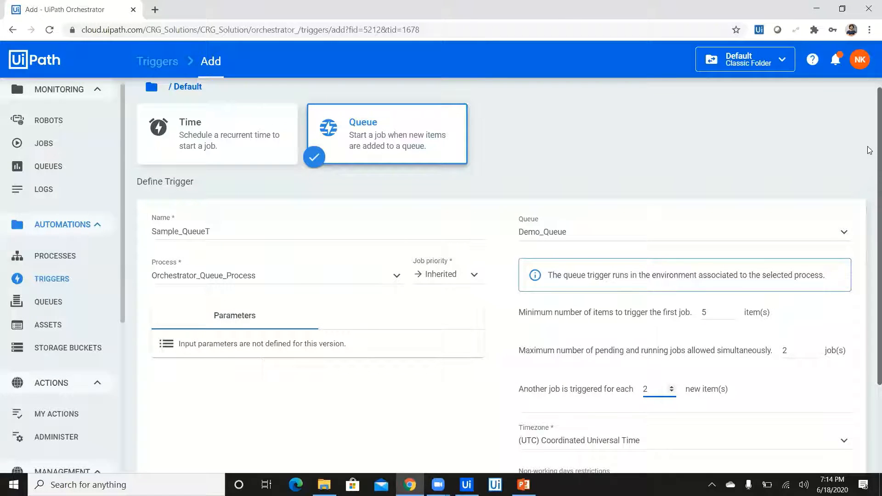
scroll(547, 238, up, 1)
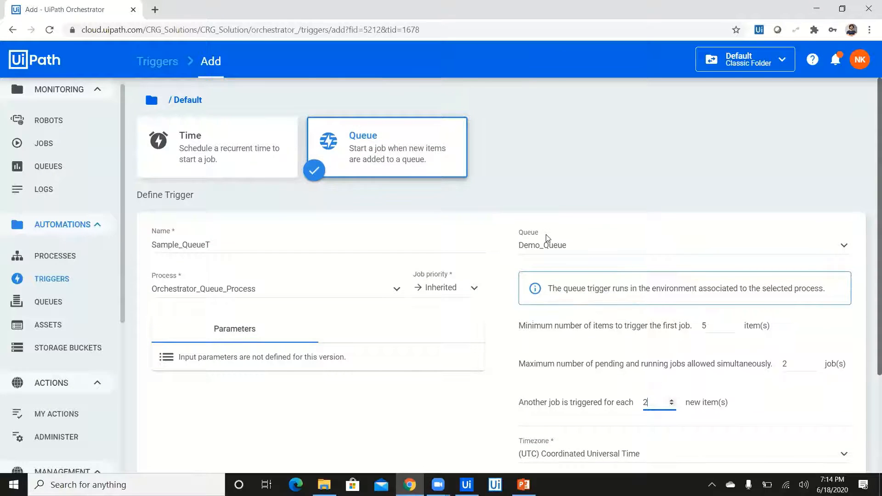
scroll(547, 238, down, 1)
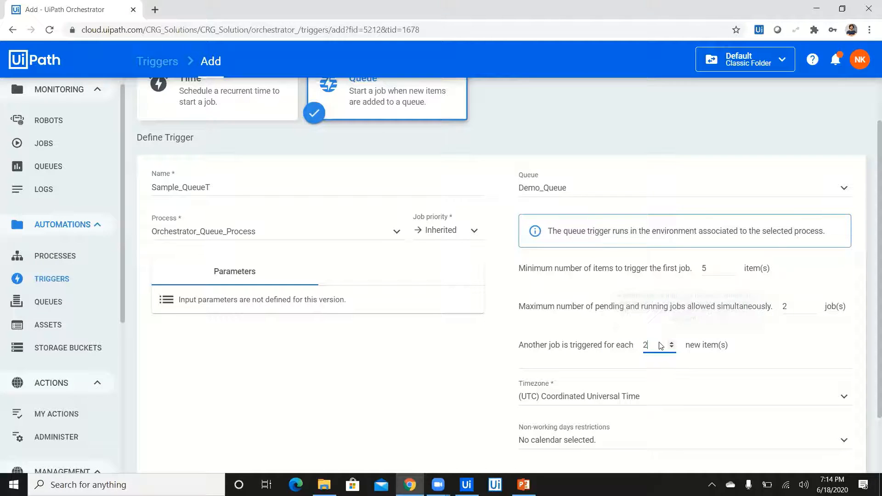
Open Paint with a blank canvas
click(127, 484)
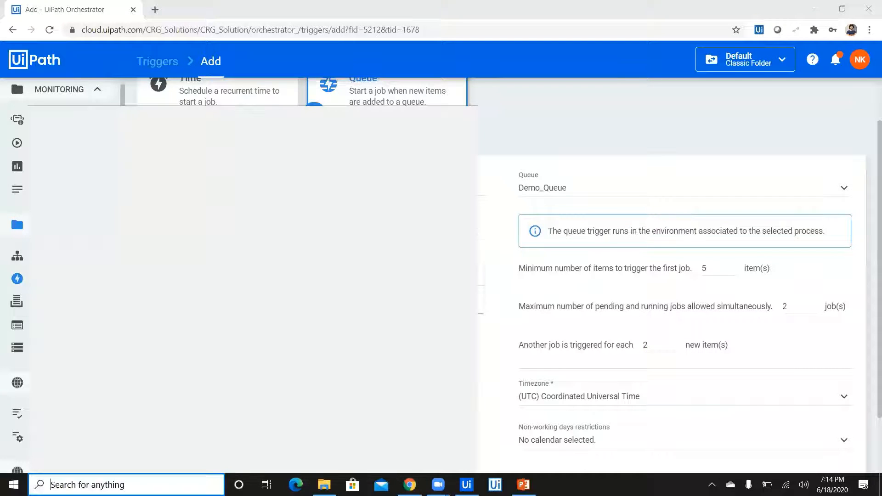
text(pain)
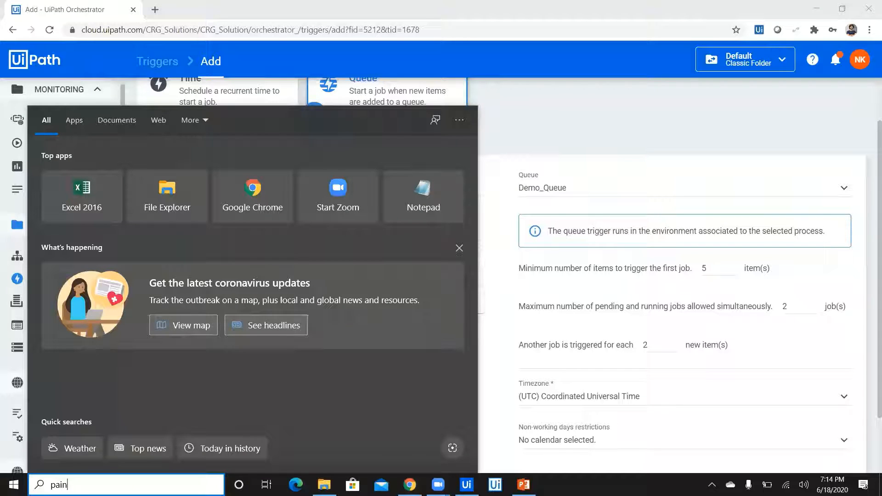
key(Return)
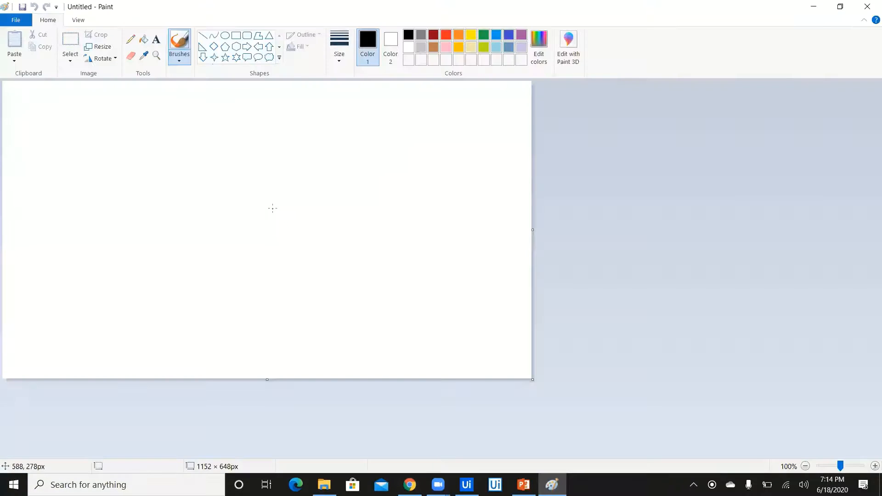
Brush a tall box near the canvas's upper left and label it with a large J
scroll(272, 209, up, 2)
drag(134, 134, 282, 145)
mouse_move(125, 136)
mouse_down()
mouse_move(123, 315)
mouse_move(268, 321)
mouse_up()
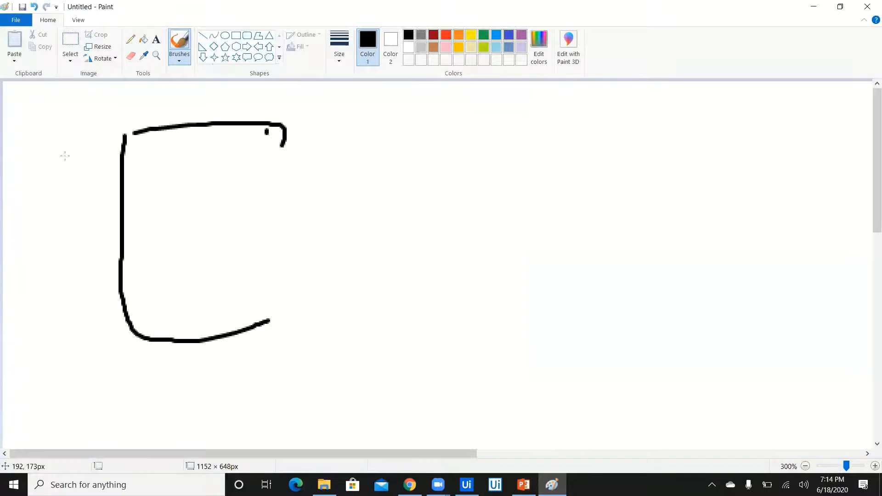
drag(267, 131, 245, 319)
mouse_move(65, 113)
mouse_down()
mouse_move(46, 165)
mouse_move(34, 153)
mouse_up()
drag(25, 134, 87, 101)
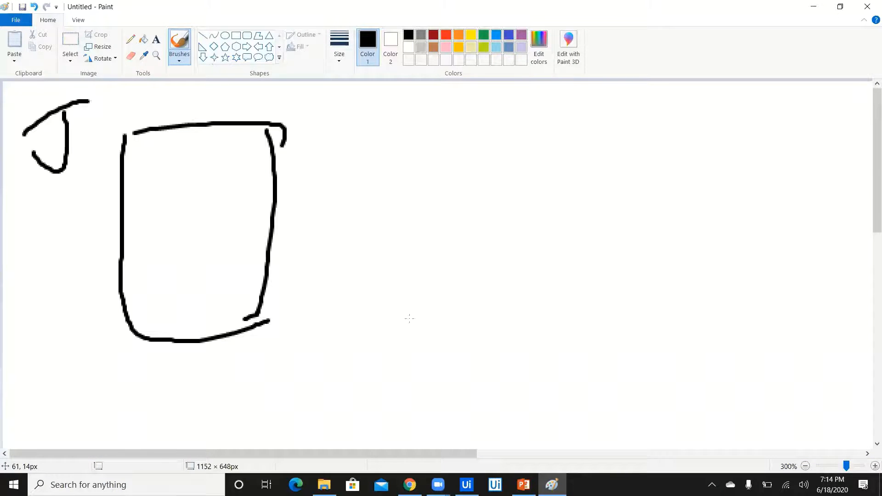
Brush a slightly tilted cylinder in the lower middle of the canvas to represent the queue
mouse_move(409, 295)
mouse_down()
mouse_move(503, 289)
mouse_move(441, 291)
mouse_up()
drag(415, 331, 432, 405)
drag(499, 267, 523, 391)
drag(425, 416, 524, 391)
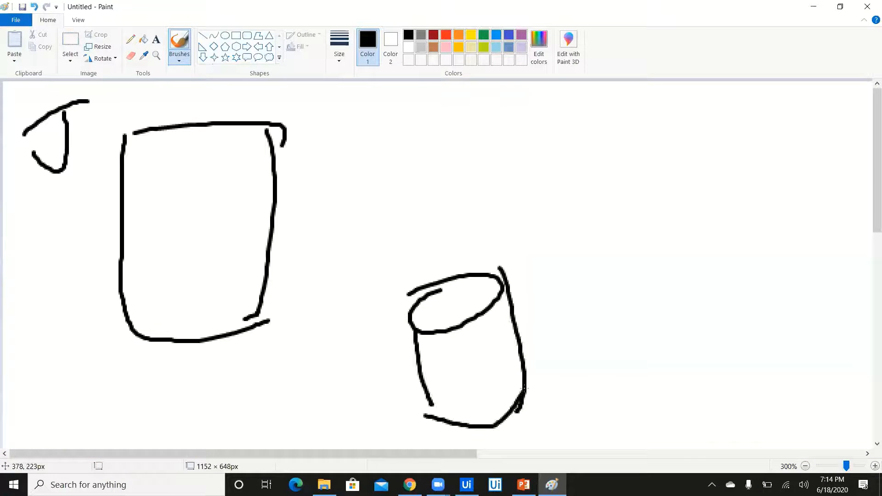
Brush a second box on the far right labelled T and write a Q above the cylinder
mouse_move(678, 121)
mouse_down()
mouse_move(681, 282)
mouse_move(843, 172)
mouse_move(691, 292)
mouse_up()
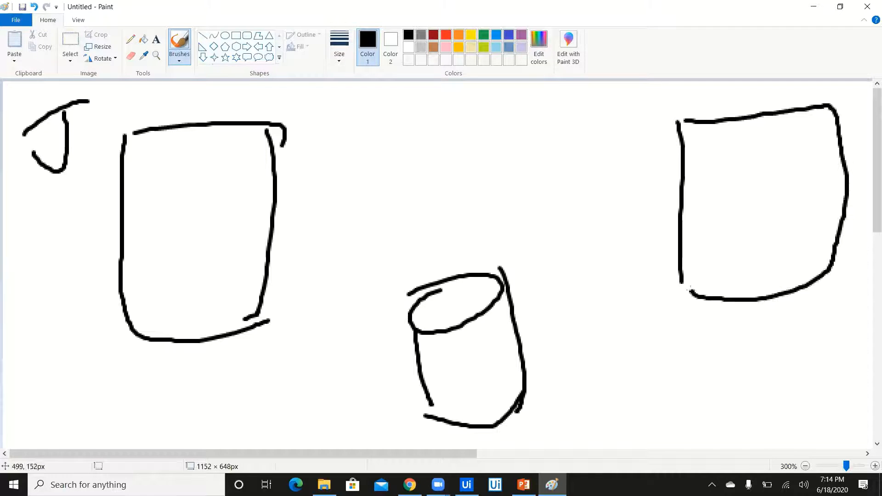
drag(621, 141, 634, 179)
drag(646, 113, 596, 149)
drag(437, 227, 488, 259)
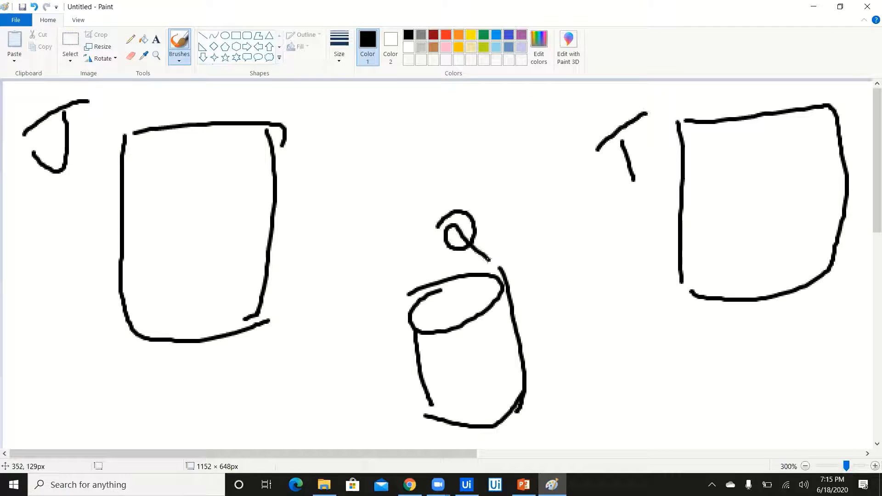
Mark two short lines in the J box and draw an arrow to it from the T box, marked with a double-underlined 2
drag(113, 160, 166, 166)
drag(118, 185, 161, 187)
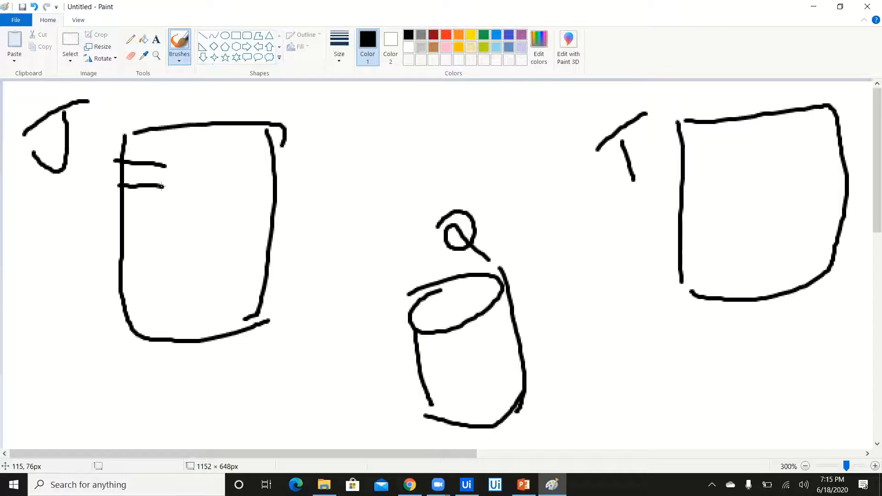
mouse_move(675, 127)
mouse_down()
mouse_move(563, 95)
mouse_move(301, 162)
mouse_up()
drag(330, 123, 377, 154)
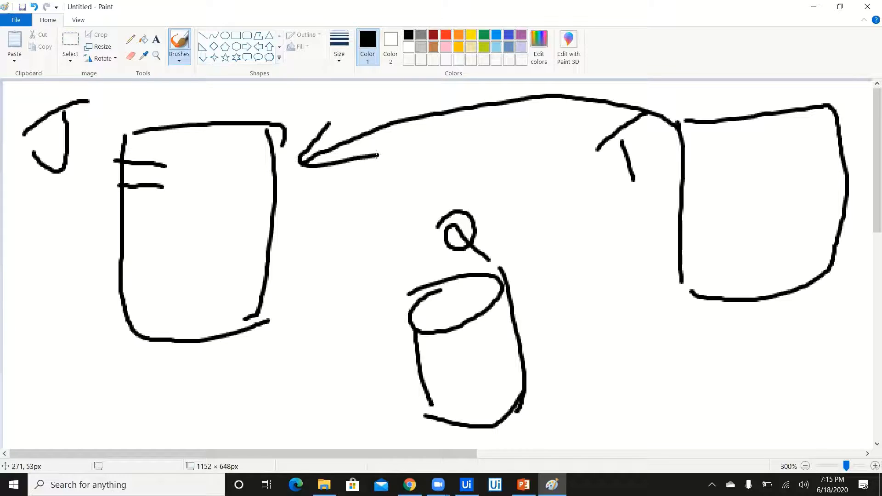
mouse_move(735, 139)
mouse_down()
mouse_move(734, 158)
mouse_move(771, 147)
mouse_up()
drag(740, 171, 784, 166)
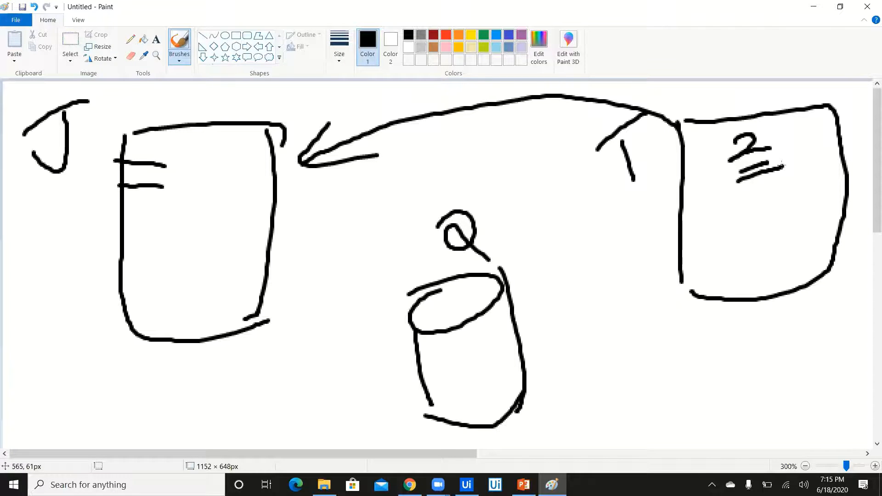
Fill the queue cylinder with four curved bands and write a double-underlined 4 to its right
drag(419, 358, 496, 315)
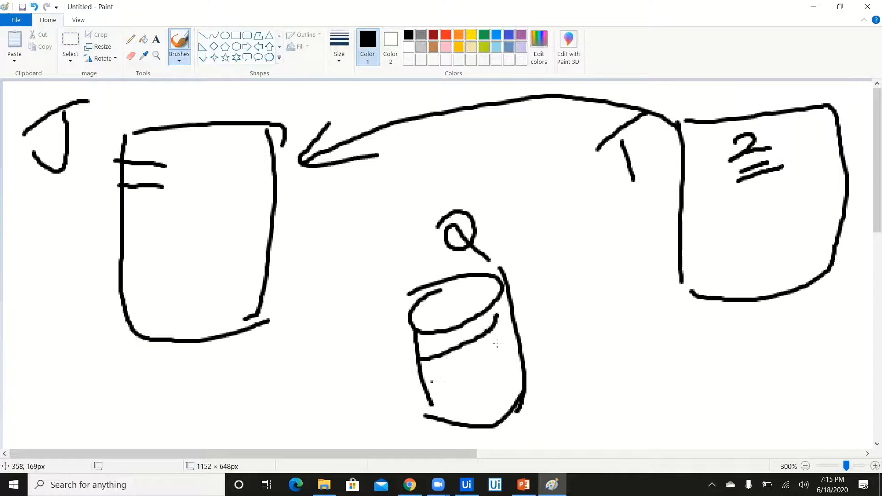
drag(430, 380, 501, 334)
mouse_move(430, 408)
mouse_down()
mouse_move(482, 394)
mouse_move(504, 358)
mouse_up()
drag(455, 425, 515, 378)
drag(554, 288, 584, 340)
drag(582, 377, 619, 349)
drag(583, 389, 624, 359)
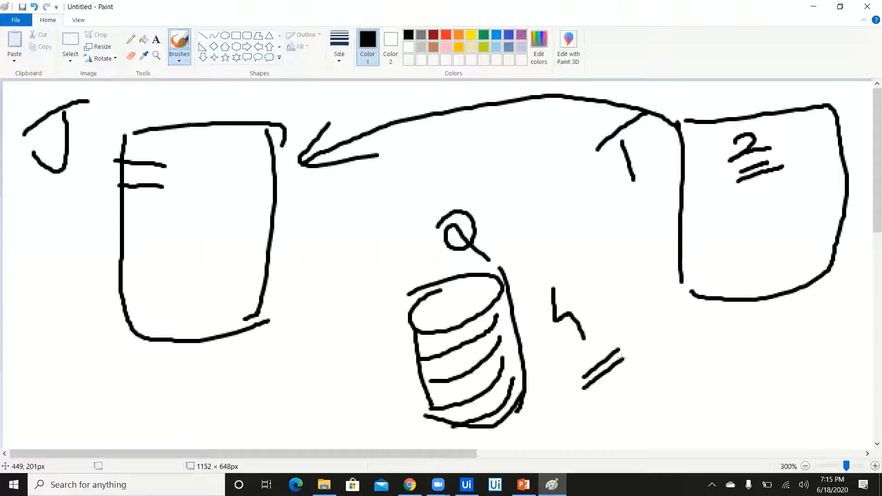
Double the two short lines in the J box, and cross out the arrow and mark the first line with an X
drag(124, 157, 164, 153)
drag(126, 177, 167, 180)
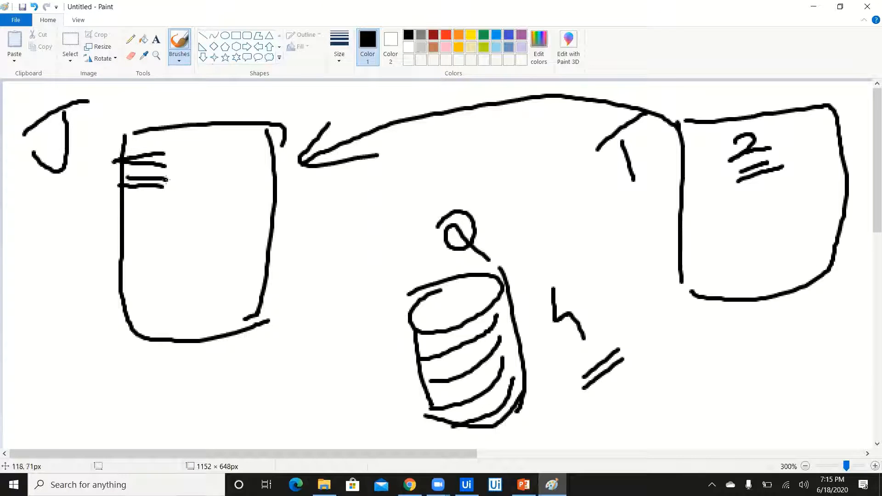
drag(429, 123, 383, 97)
drag(424, 82, 384, 152)
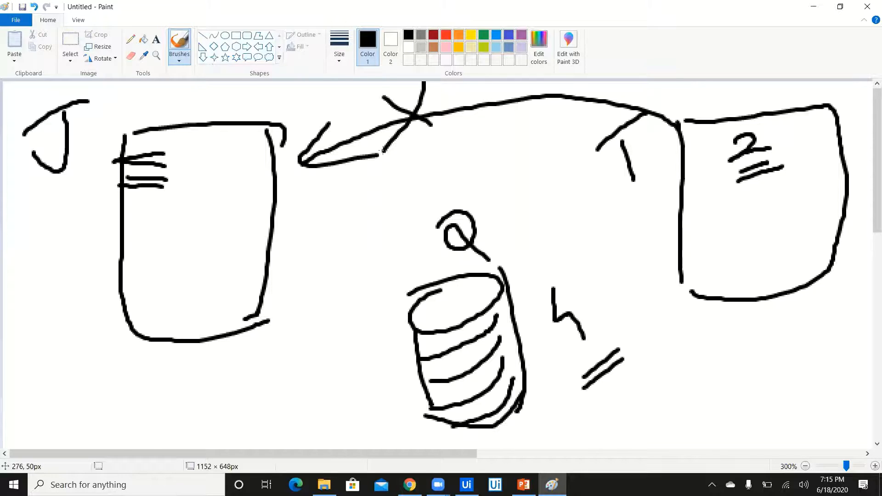
drag(179, 151, 203, 157)
drag(196, 143, 186, 175)
Draw a second, lower arrow from the T box to the J box and circle the 2
mouse_move(682, 180)
mouse_down()
mouse_move(654, 195)
mouse_move(439, 228)
mouse_move(276, 210)
mouse_move(302, 240)
mouse_up()
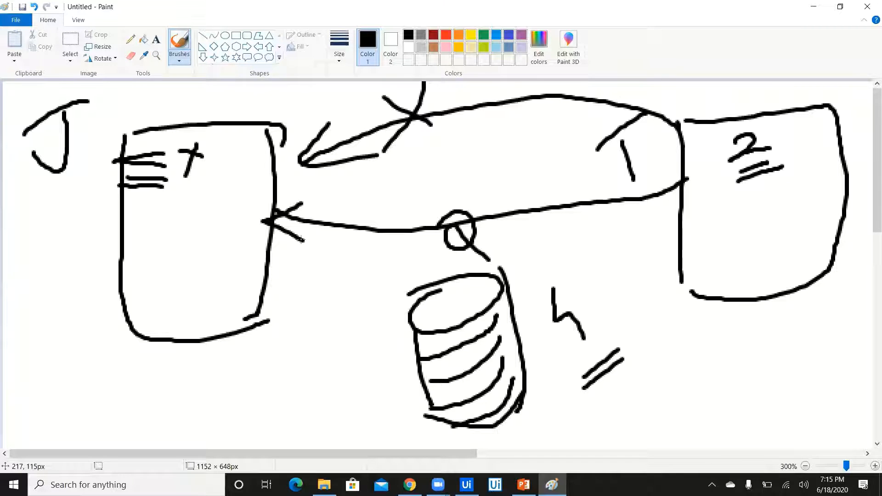
mouse_move(787, 152)
mouse_down()
mouse_move(703, 152)
mouse_move(712, 132)
mouse_up()
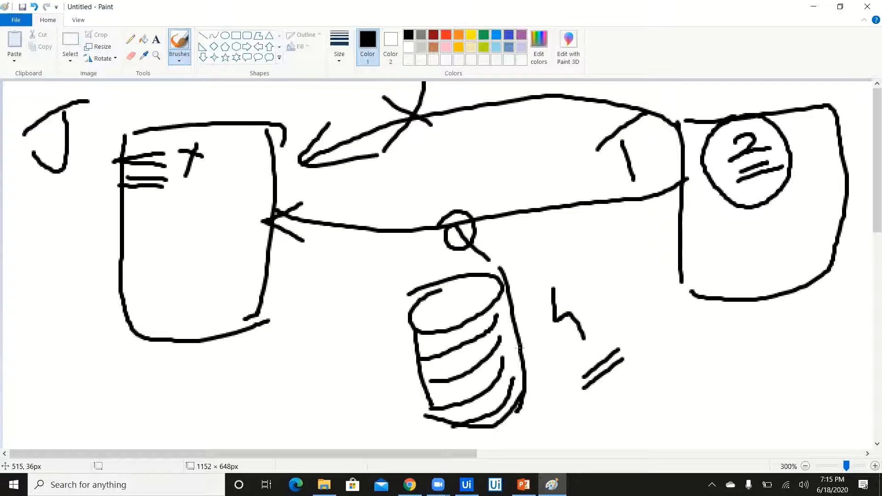
Connect the queue cylinder to the T box with two straight lines and two curved arrows pointing at the box
drag(660, 210, 554, 281)
mouse_move(664, 236)
mouse_down()
mouse_move(527, 328)
mouse_move(712, 300)
mouse_up()
drag(510, 372, 712, 419)
drag(730, 321, 711, 420)
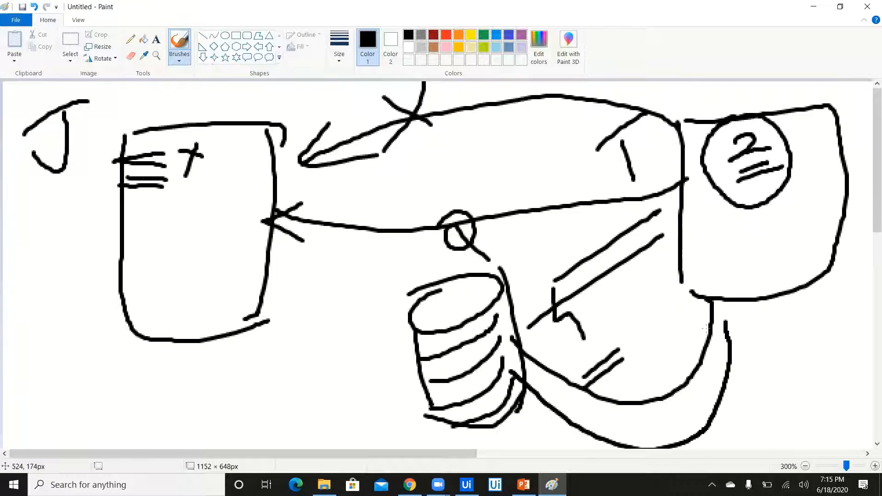
drag(703, 308, 707, 328)
drag(738, 304, 717, 354)
drag(731, 321, 754, 354)
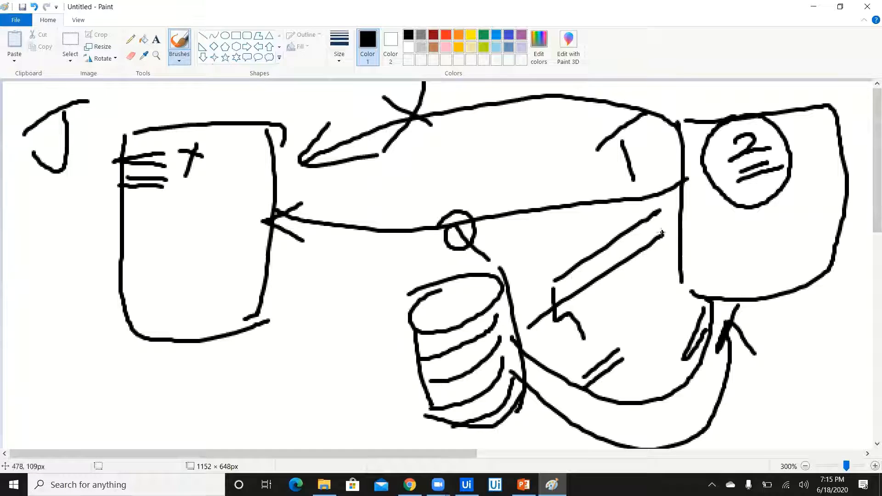
Switch back to the Orchestrator queue trigger form in Google Chrome
key(alt+Tab)
key(alt+Tab)
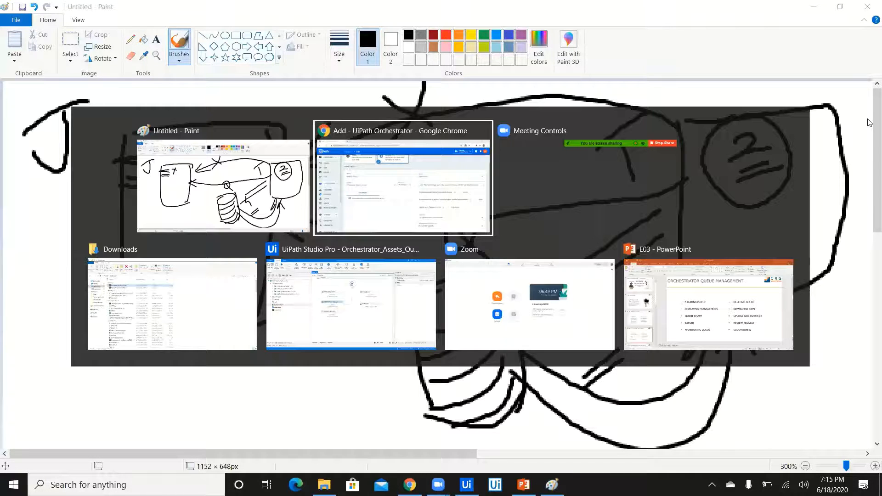
scroll(662, 166, up, 1)
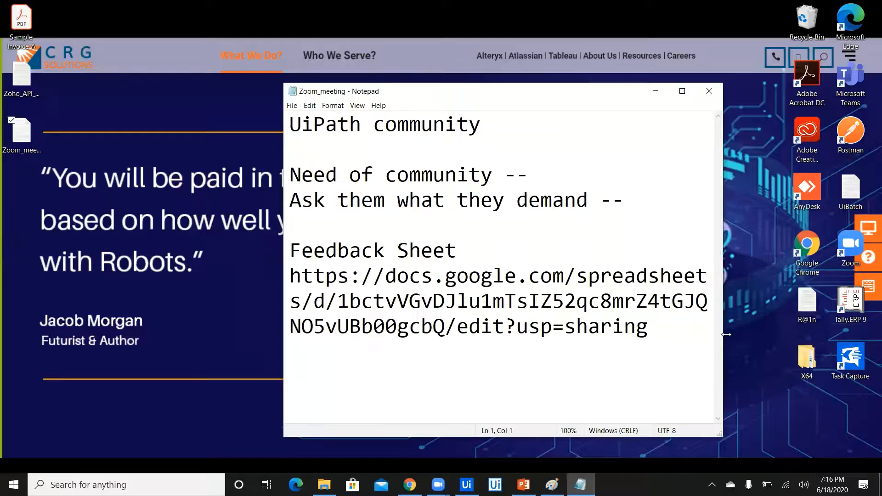
Select the feedback sheet link in the Zoom_meeting notes, and minimize Notepad to return to the queue trigger form
drag(290, 276, 726, 335)
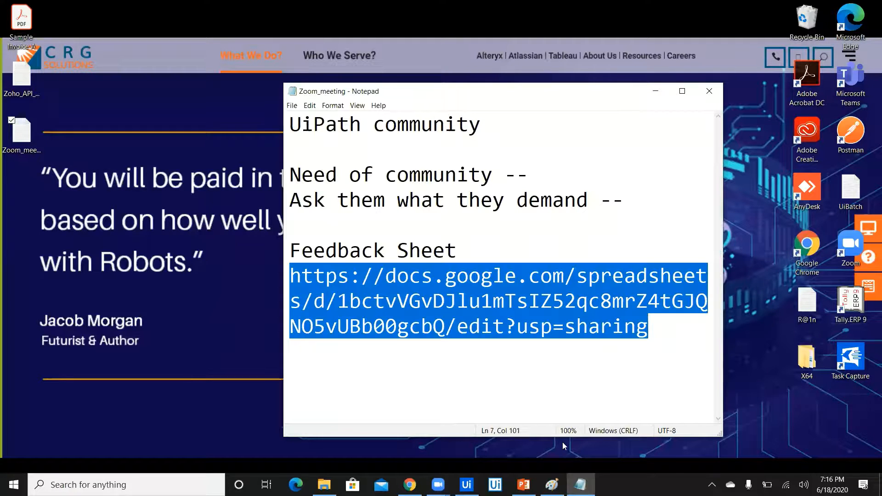
click(655, 91)
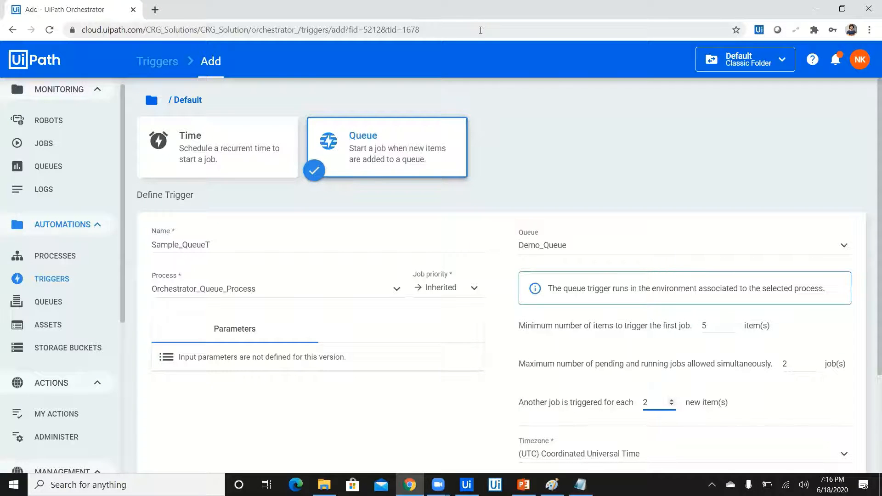
click(481, 30)
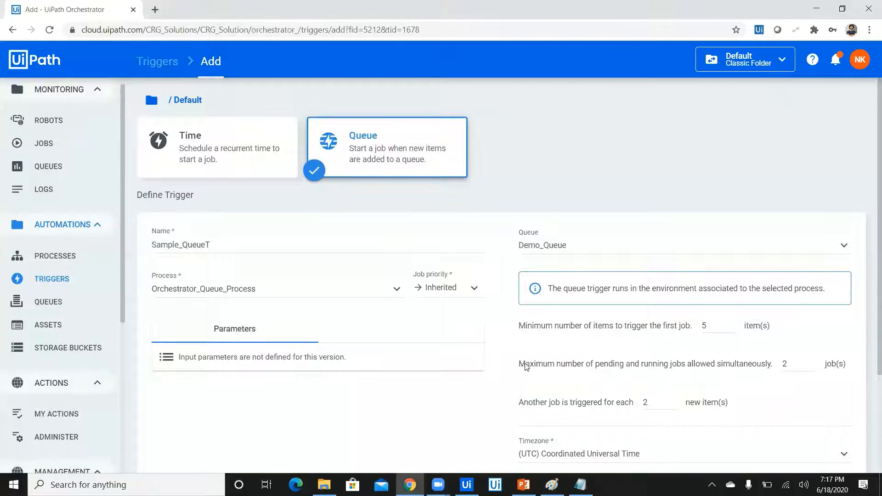
Highlight the setting for maximum pending and running jobs and the note about the environment the queue trigger runs in
drag(522, 366, 808, 362)
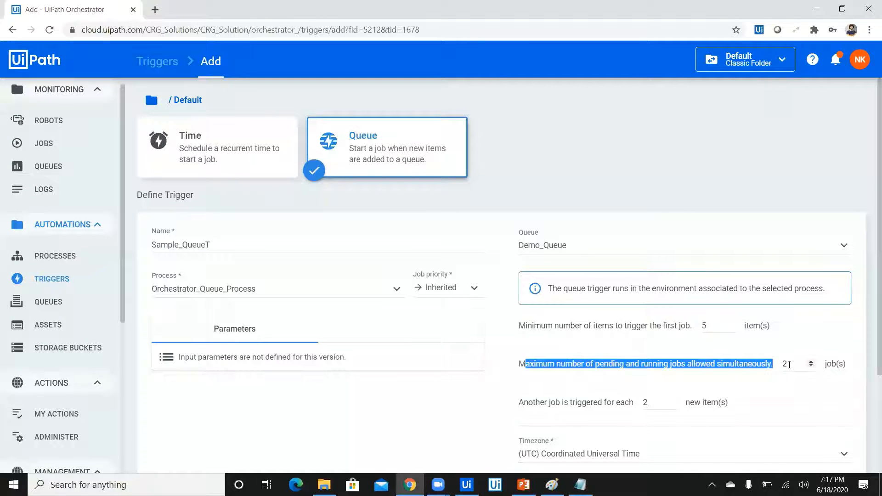
click(787, 379)
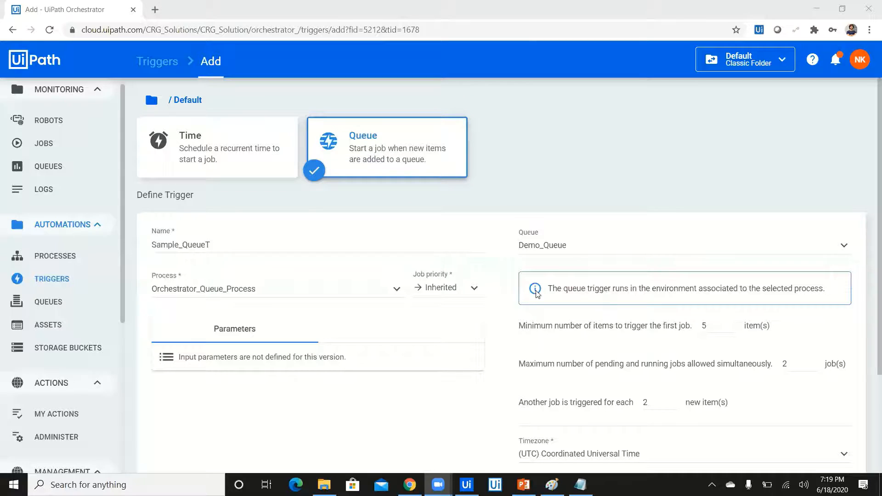
drag(536, 292, 842, 289)
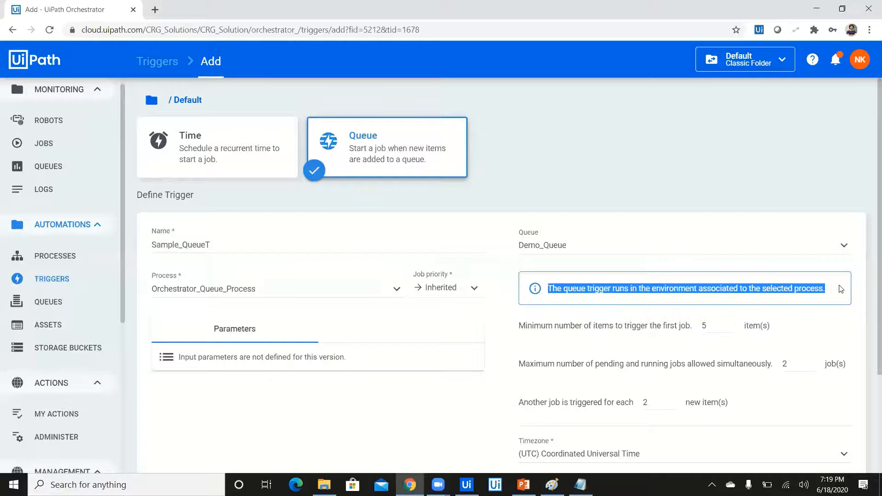
click(841, 289)
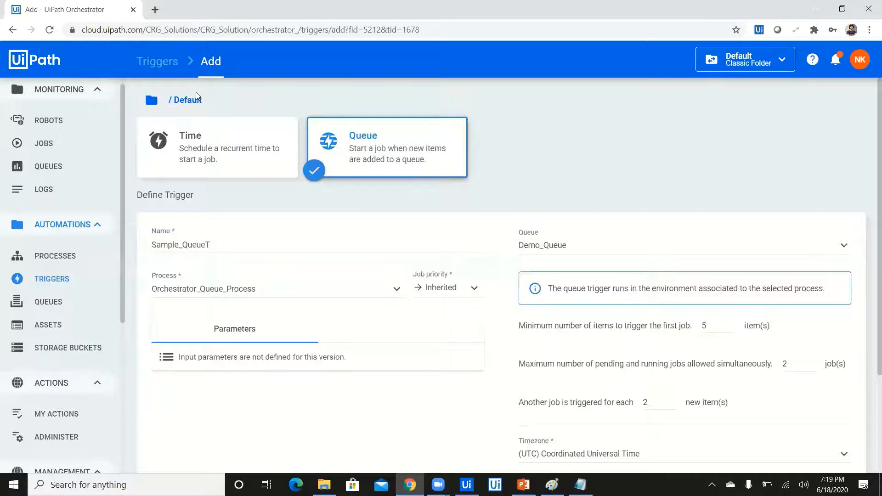
Leave the queue trigger form without saving and switch to the PowerPoint presentation, advancing to the Global Footprint slide
click(157, 65)
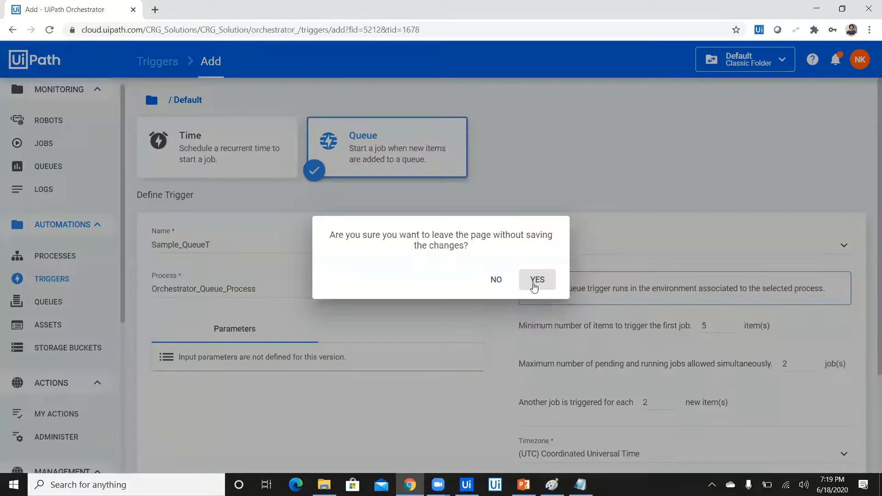
click(533, 284)
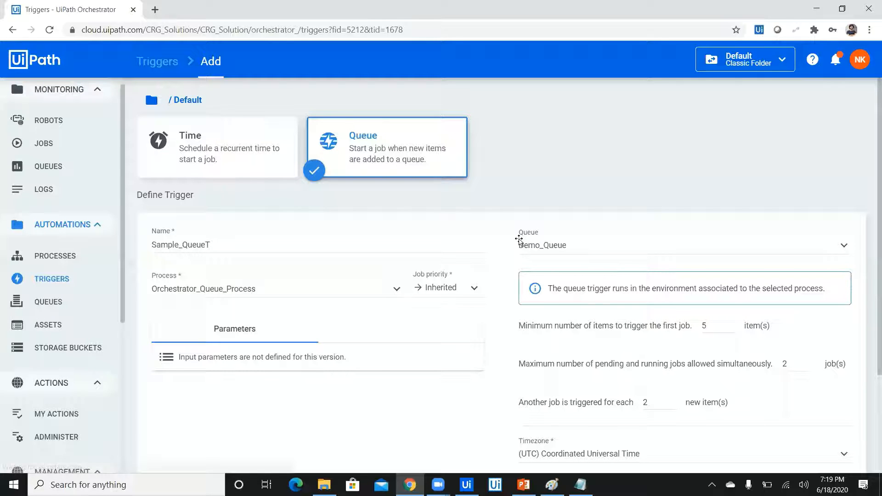
key(alt+Tab)
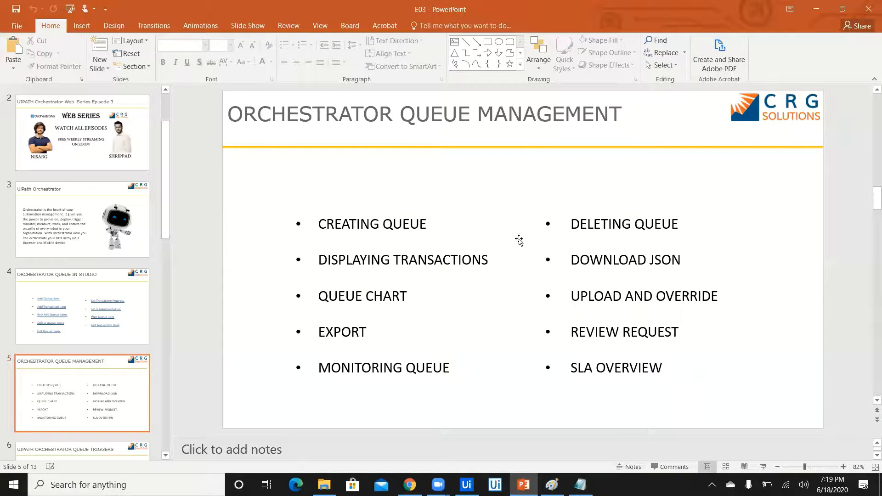
scroll(519, 240, down, 2)
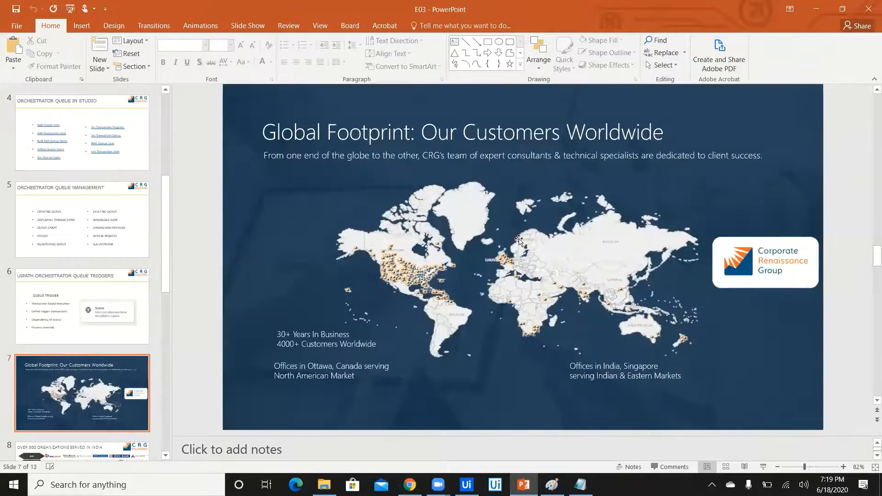
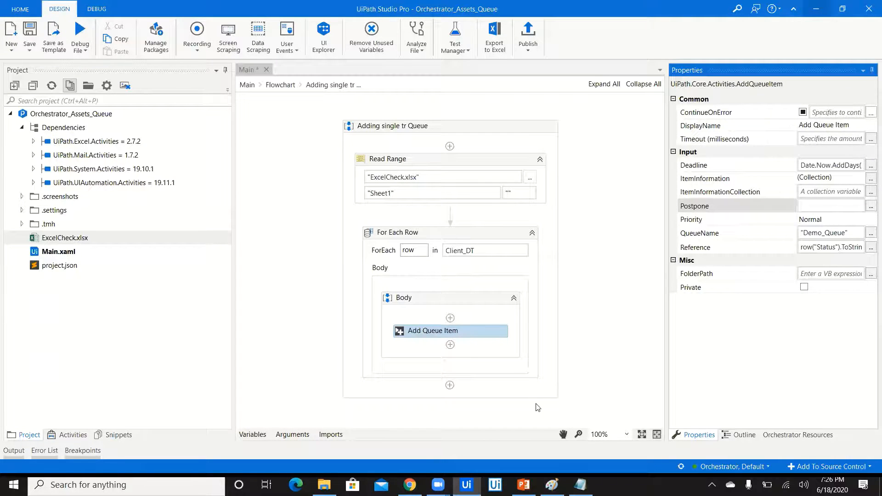
Switch back to Orchestrator in Chrome, view the transactions of Demo_Queue and open the item with reference 8 for editing
click(523, 485)
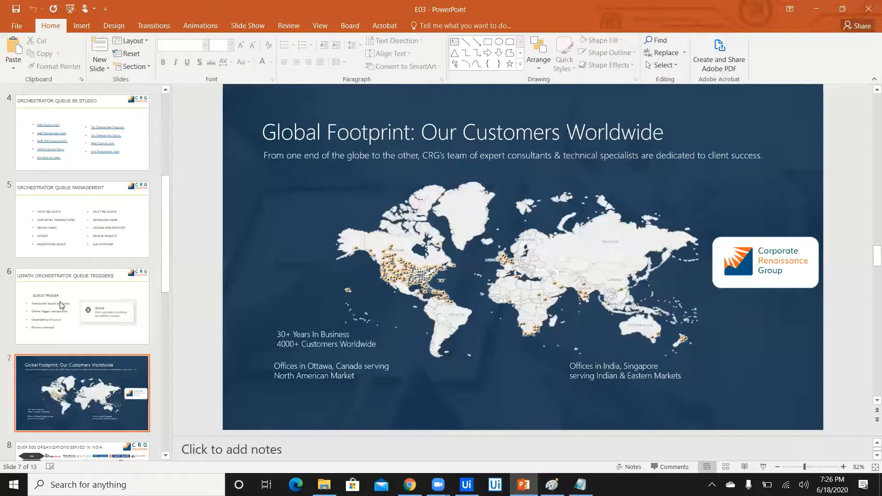
key(alt+Tab)
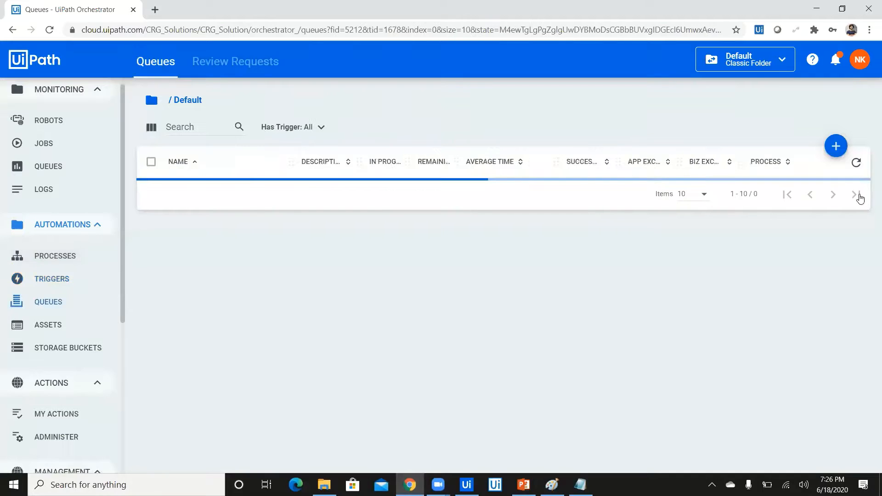
click(855, 193)
click(813, 259)
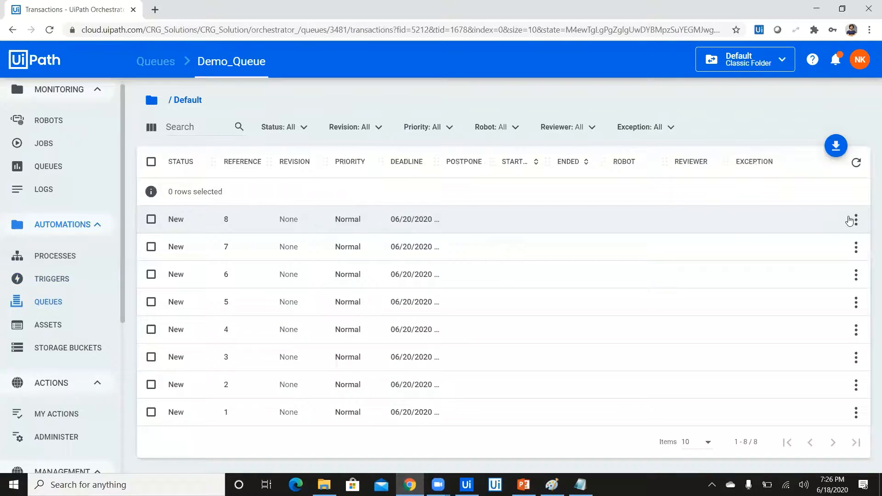
click(855, 219)
click(809, 264)
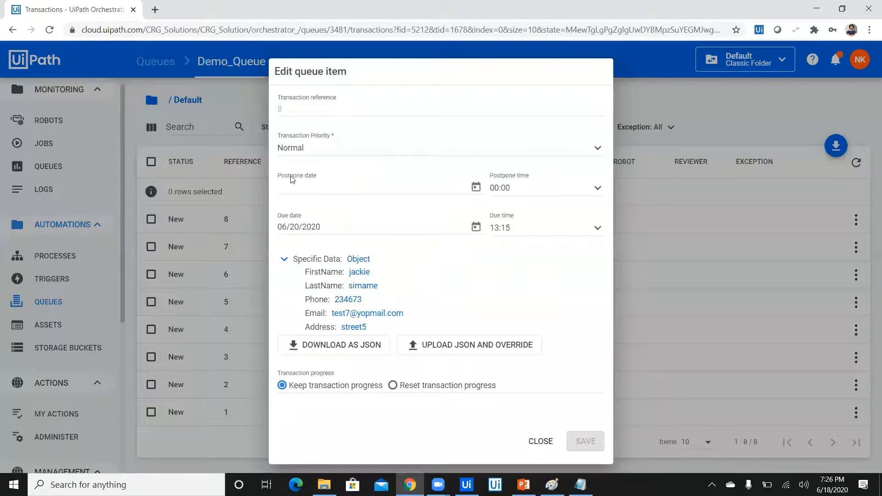
Show the postpone date, due date and priority options of queue item 8, and close it without saving
click(330, 184)
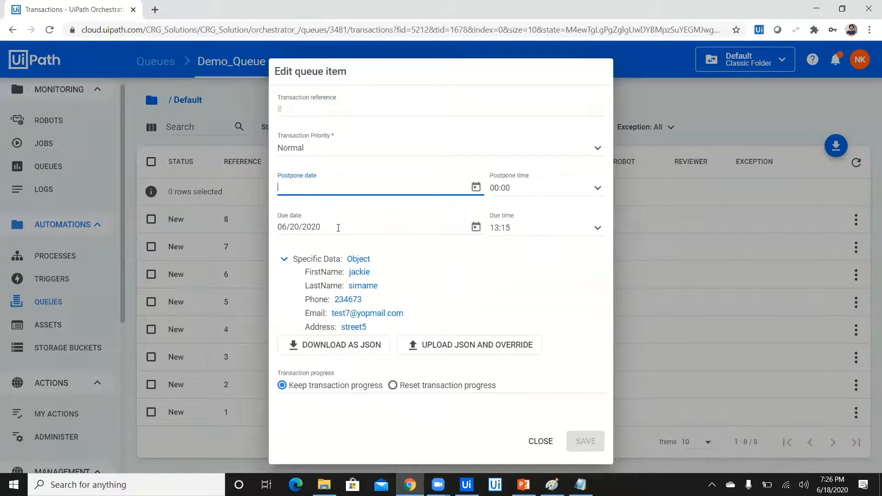
click(337, 229)
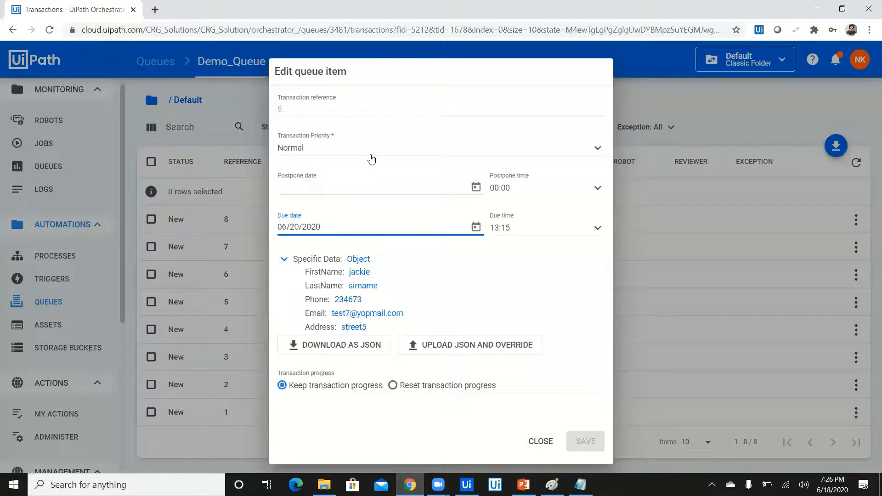
click(371, 158)
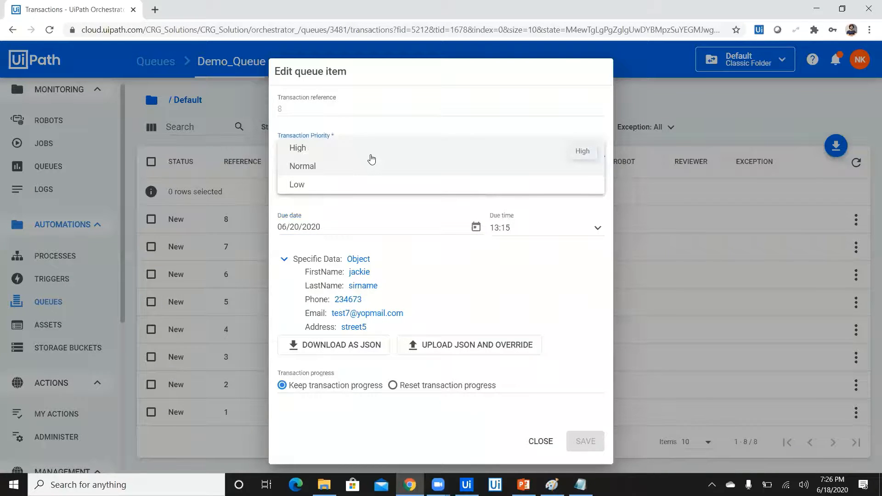
click(371, 158)
click(359, 152)
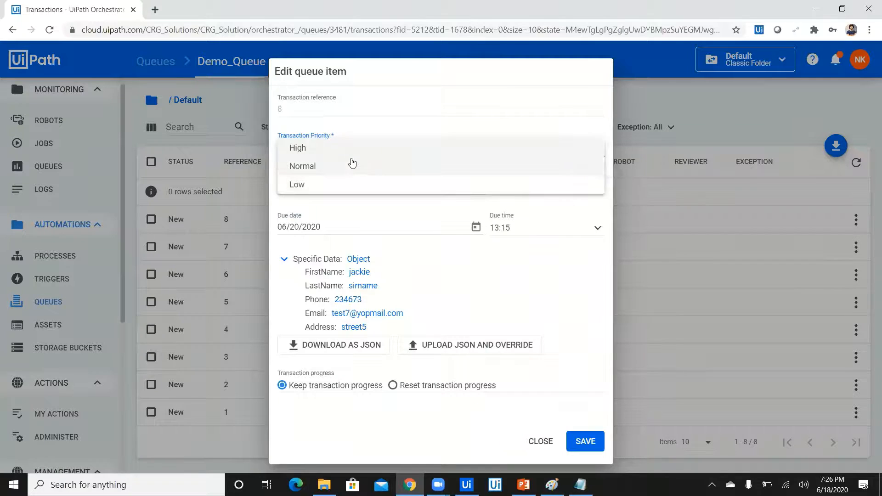
click(352, 164)
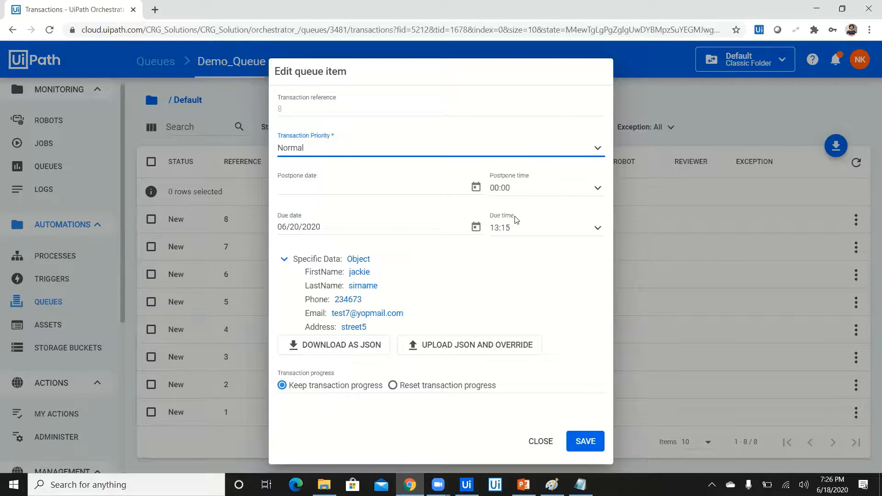
click(532, 442)
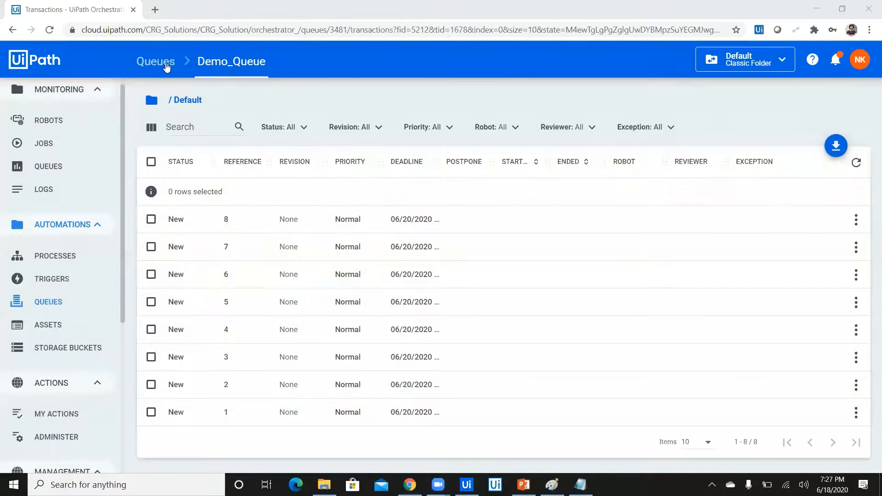
Start adding a new queue from the queues list, enable SLA for it and set the SLA to 10 hours
click(156, 62)
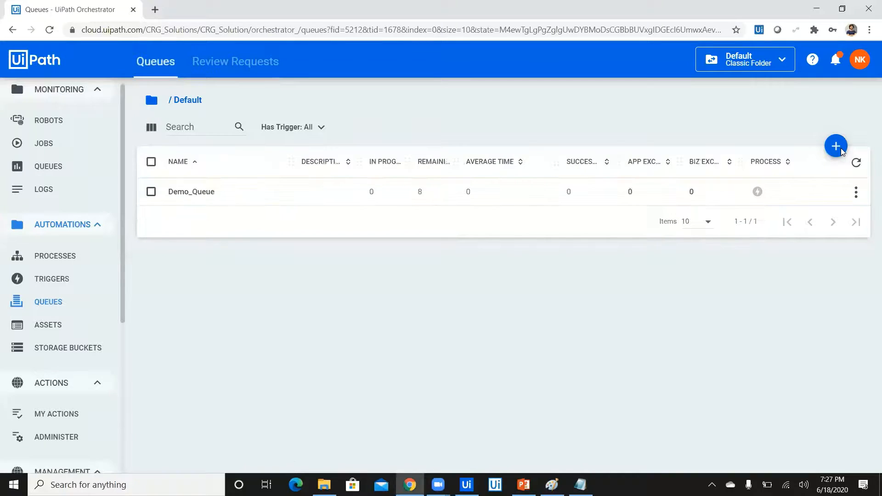
click(836, 147)
click(662, 171)
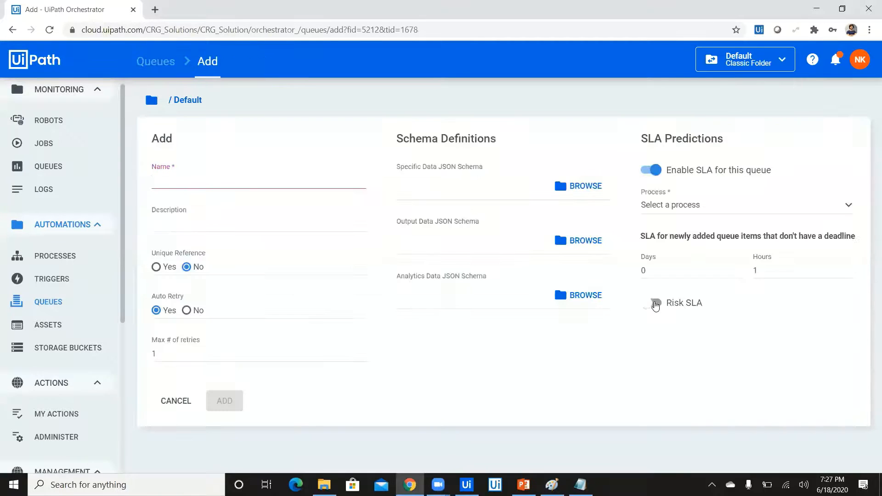
click(653, 303)
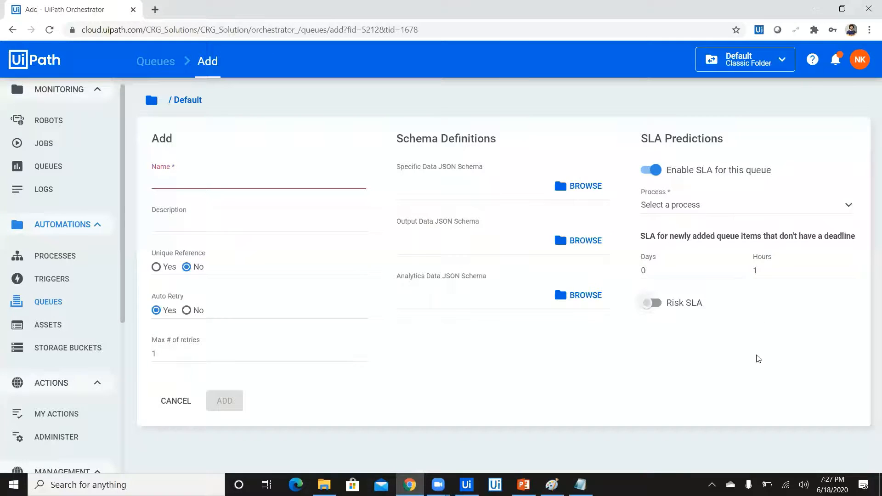
click(761, 280)
text(0)
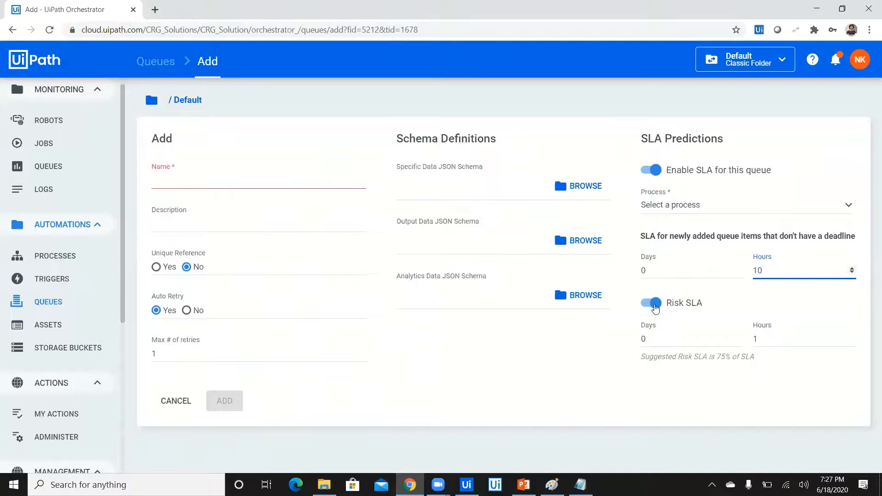
Enable Risk SLA for the new queue, set it to 5 hours, and discard the queue without saving
click(655, 304)
click(654, 304)
click(771, 340)
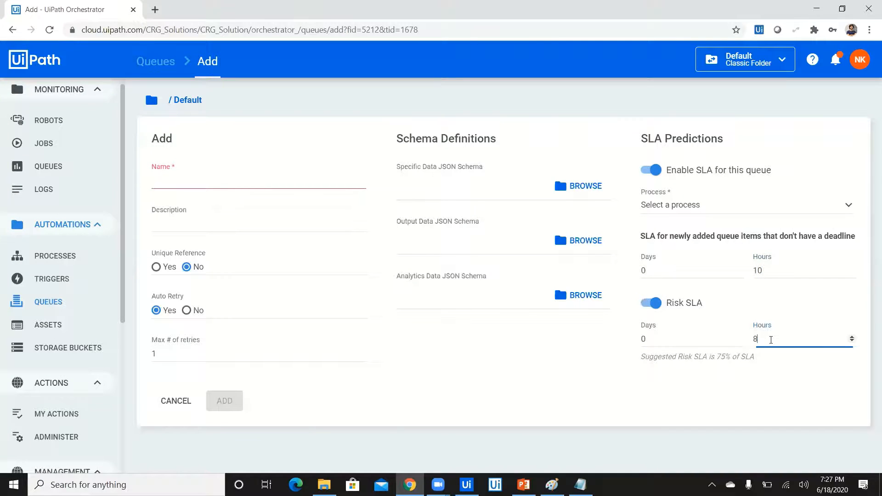
key(BackSpace)
text(5)
key(alt+Tab)
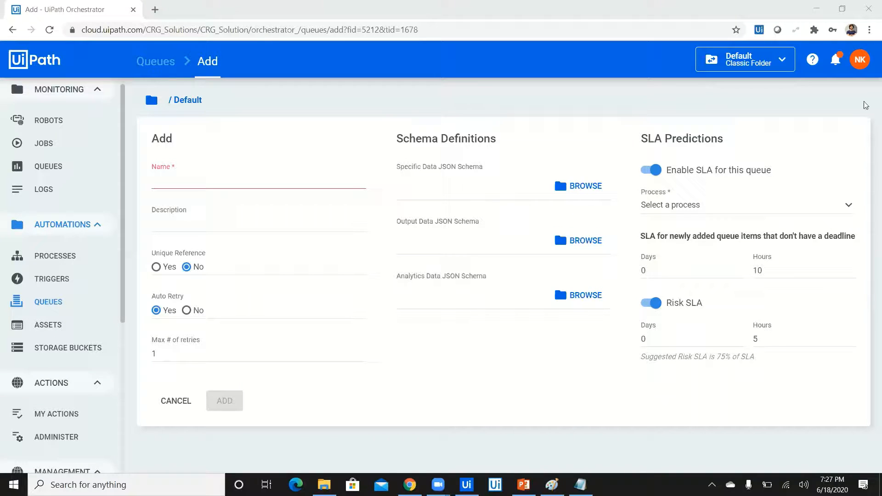
click(185, 399)
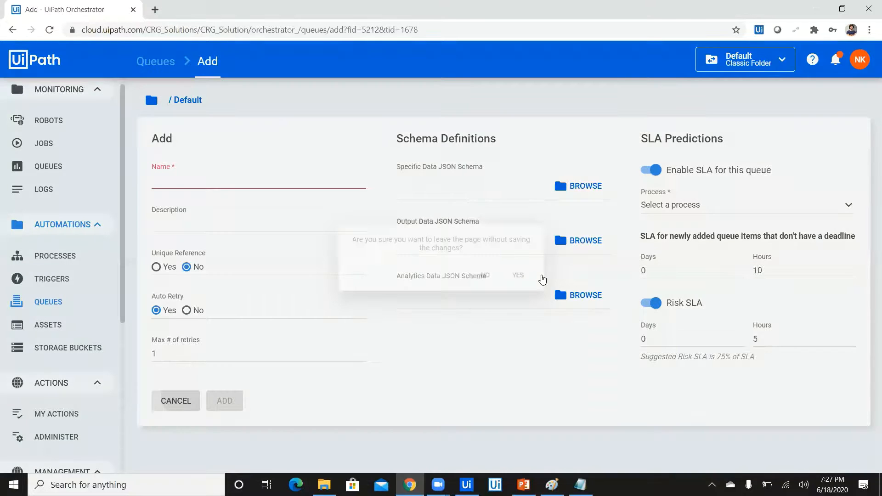
click(542, 279)
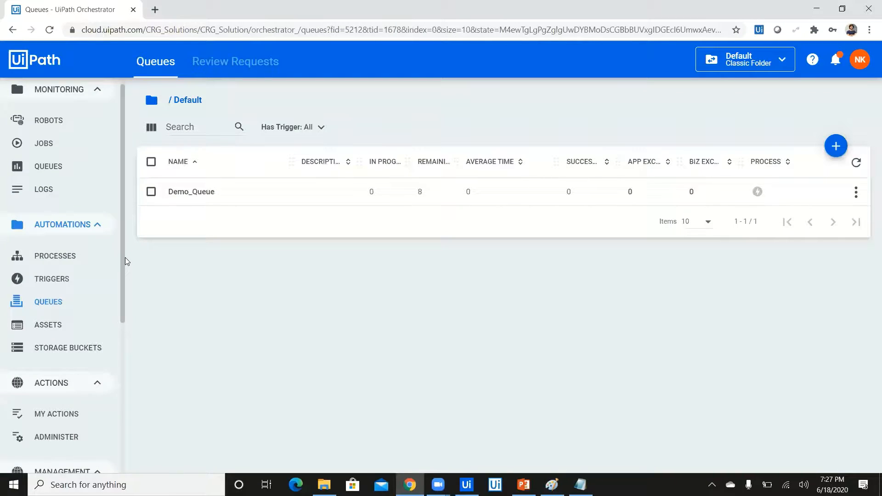
Go to the tenant's user roles and open the Administrator role for editing to show its permissions
drag(123, 260, 131, 329)
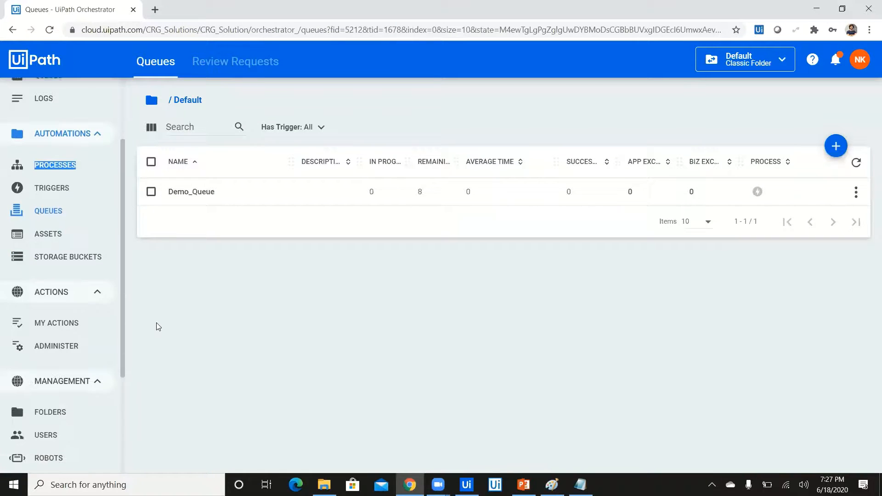
click(157, 324)
click(66, 434)
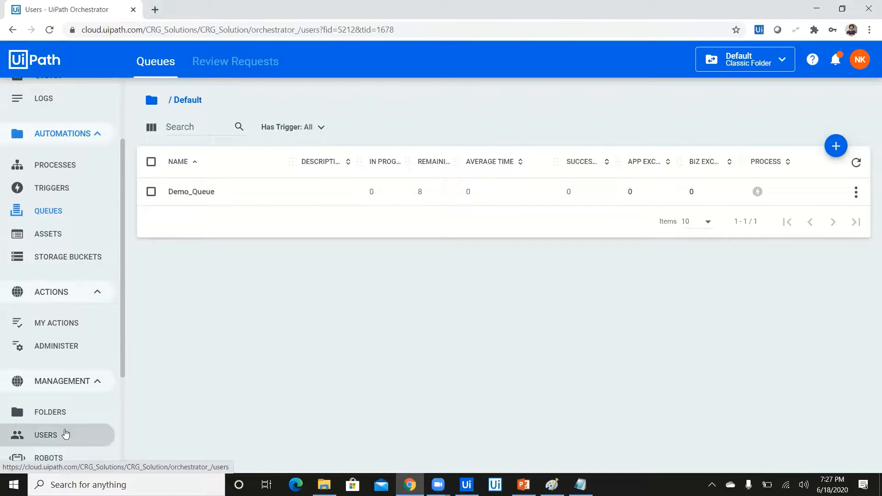
click(198, 62)
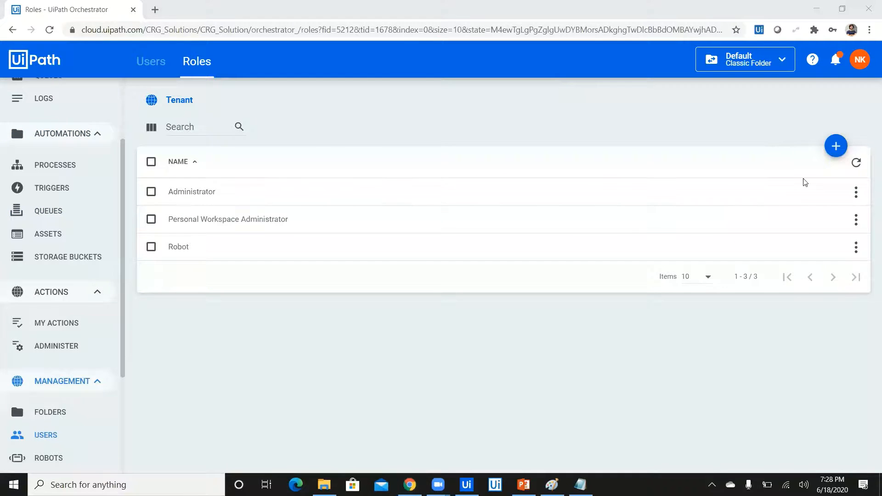
click(856, 192)
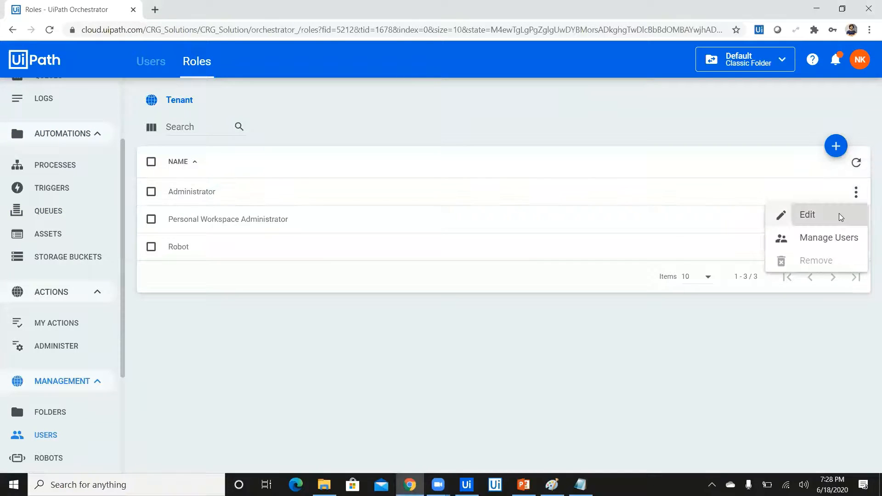
click(841, 217)
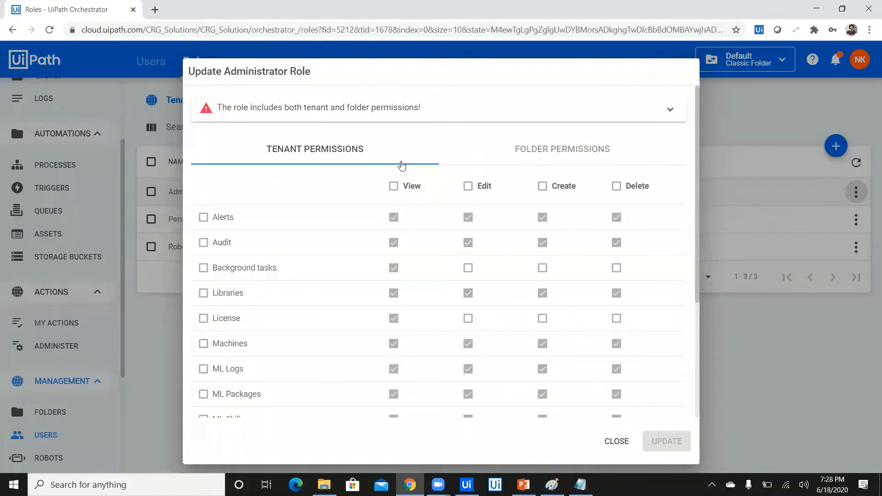
Show the Administrator role's folder and tenant permissions, and close the role without saving
click(563, 149)
click(402, 162)
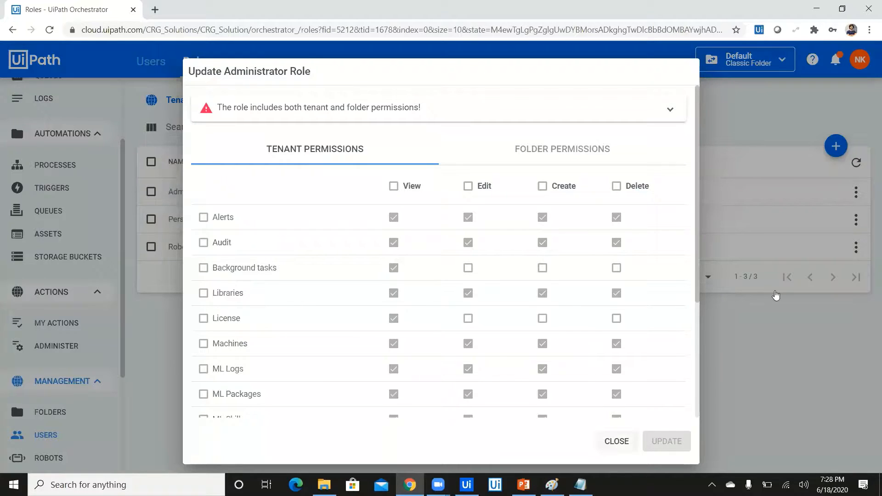
click(776, 295)
Open the Robot role for editing and review its tenant permissions and folder permissions
click(856, 248)
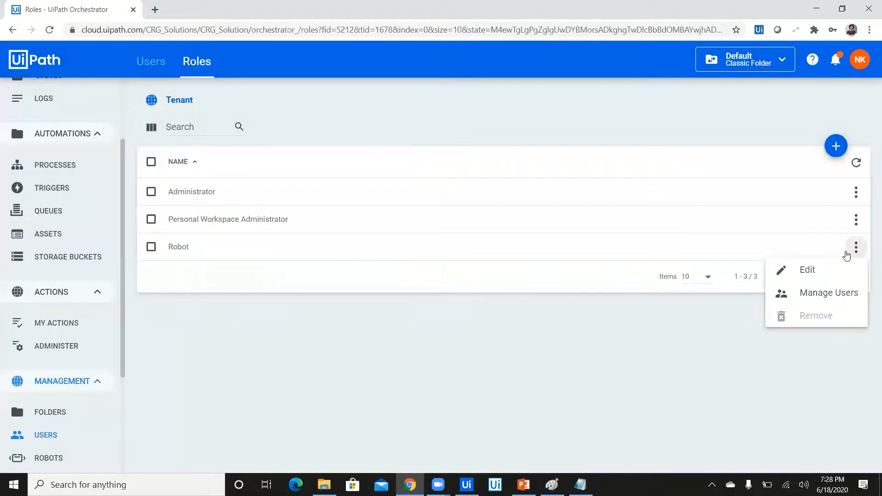
click(824, 272)
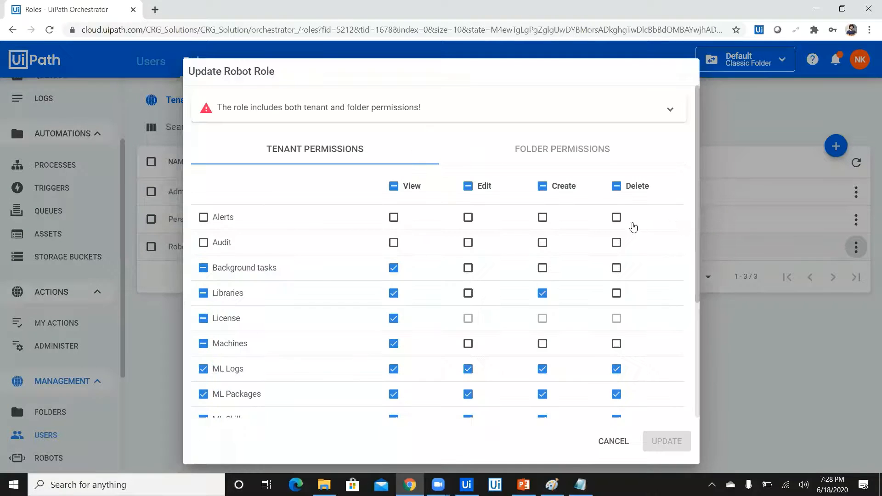
scroll(700, 354, down, 3)
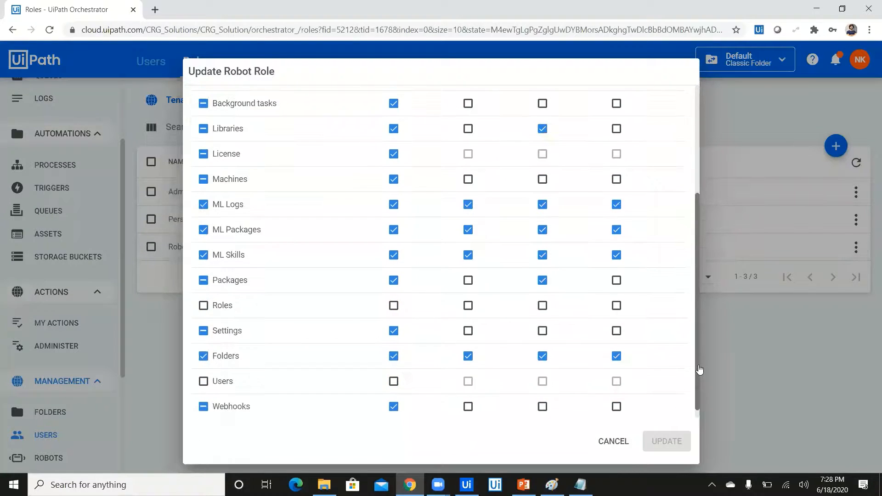
scroll(699, 335, up, 3)
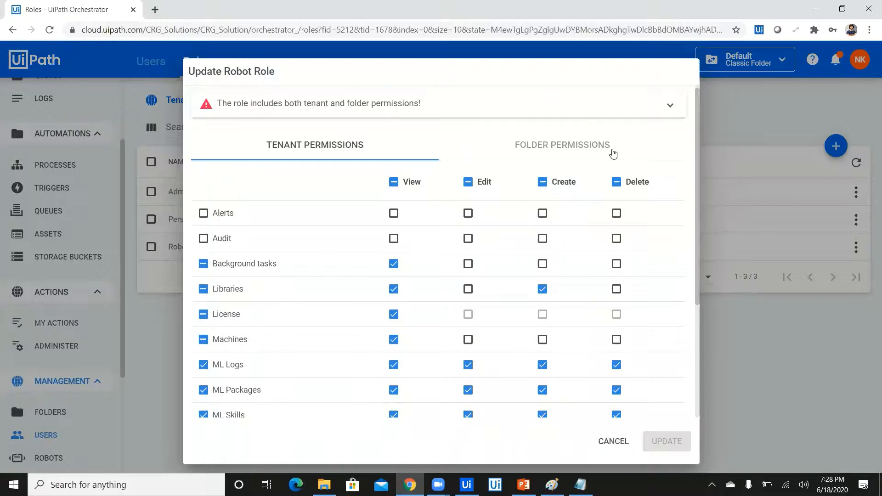
click(613, 153)
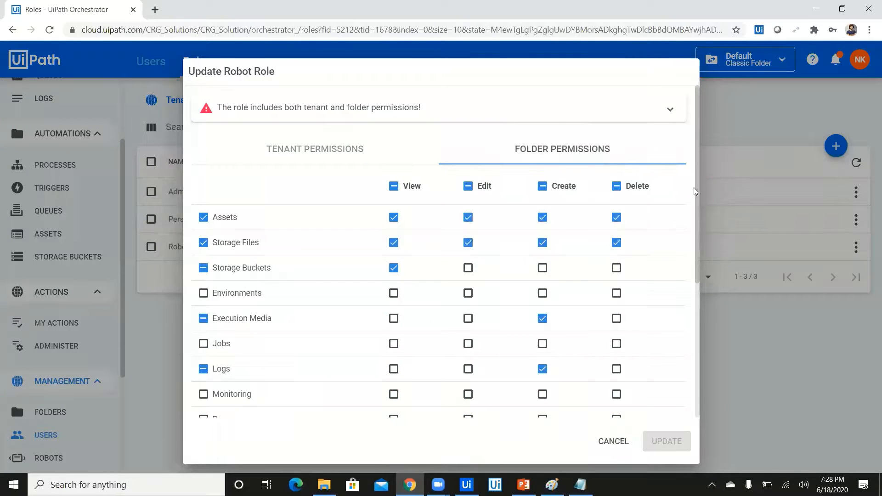
scroll(698, 221, down, 4)
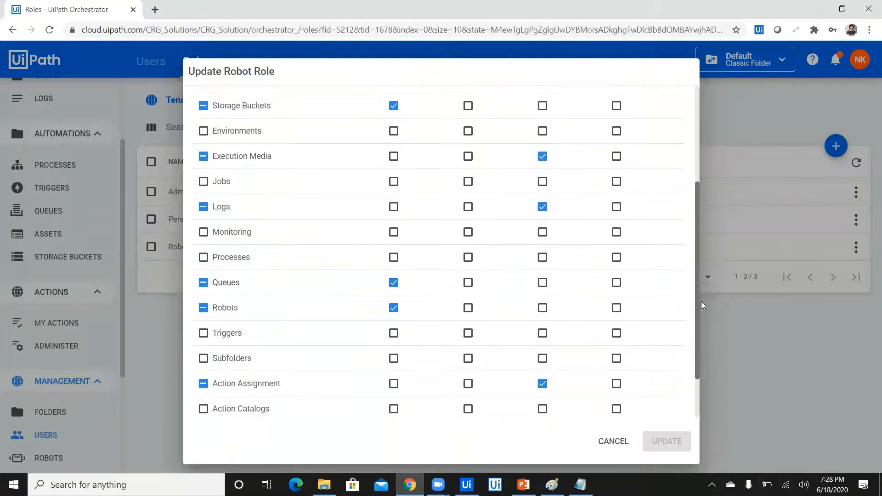
Demonstrate granting the Robot role the Edit permission on Queues, clear it again, and discard the role update
click(467, 258)
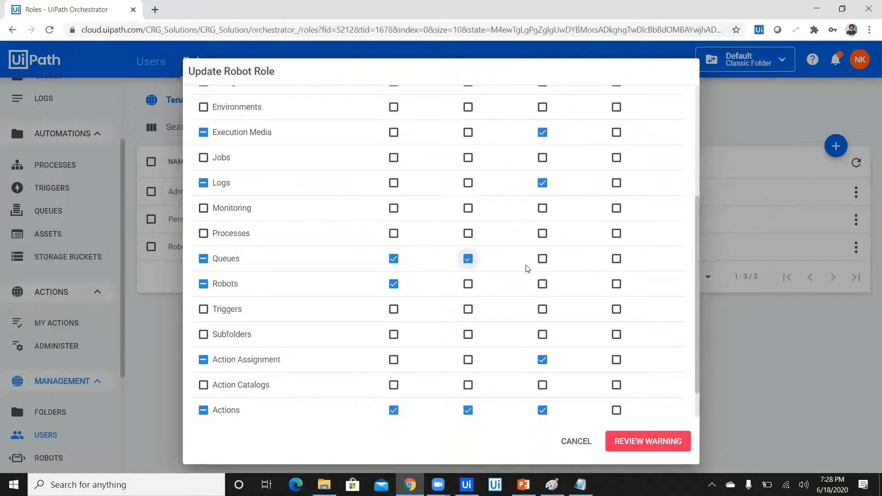
click(469, 259)
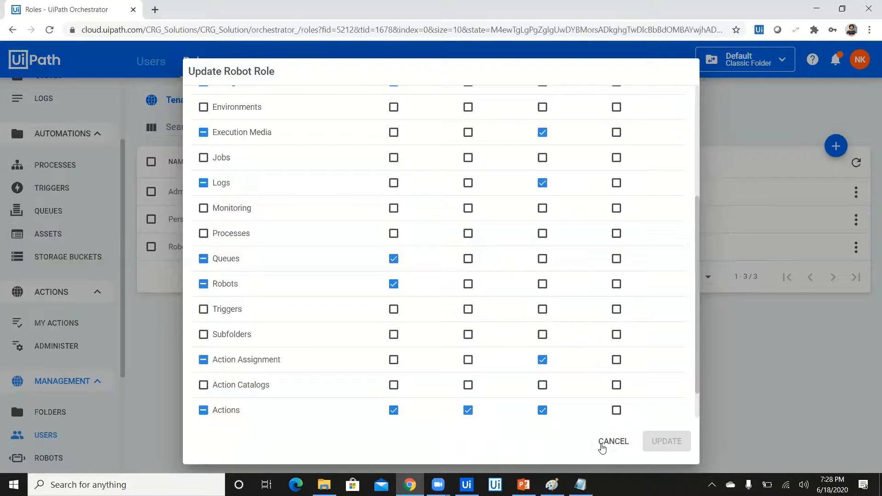
click(601, 445)
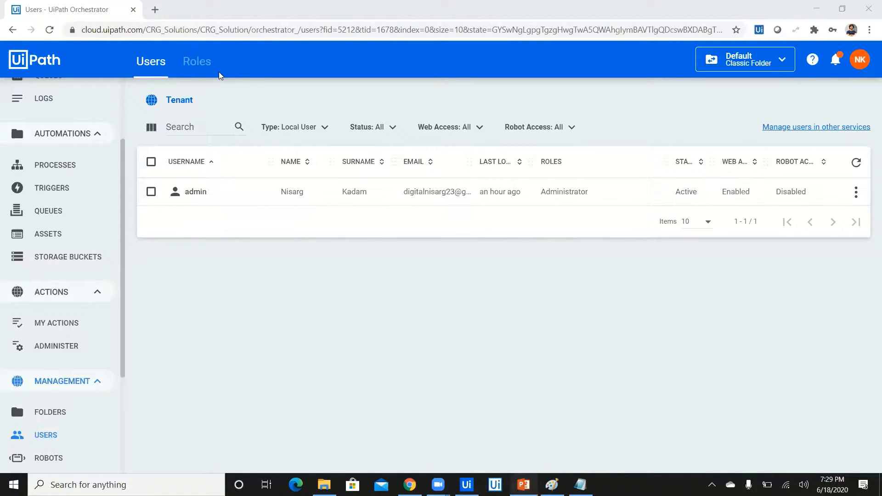
Switch to the E03 presentation in PowerPoint
key(alt+Tab)
click(157, 26)
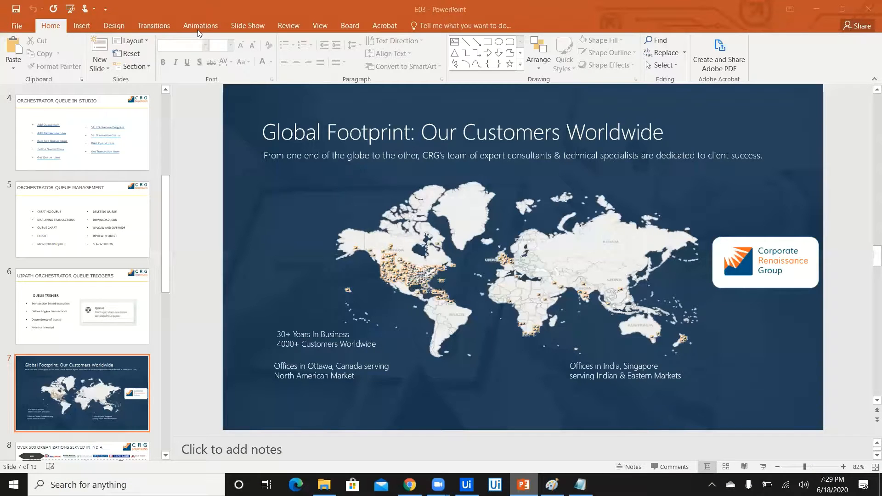